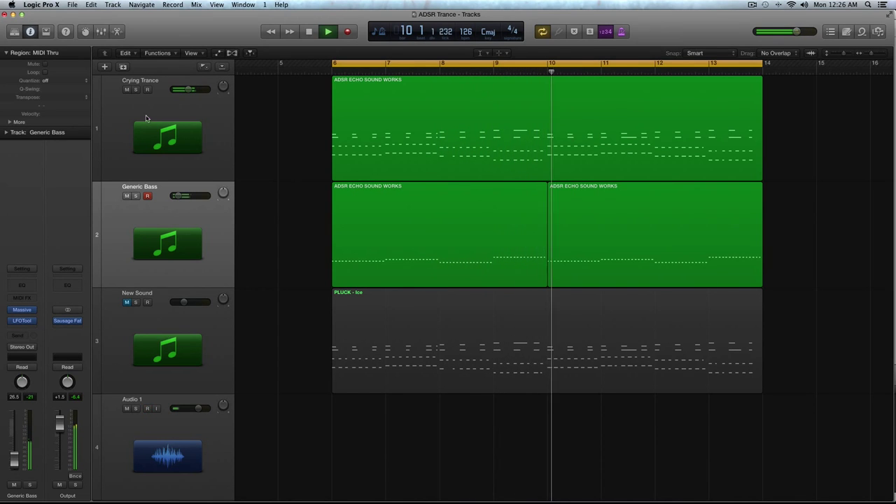
# Audition Crying Trance soloed, then set the cycle range to bars 6–14.
pyautogui.click(136, 90)
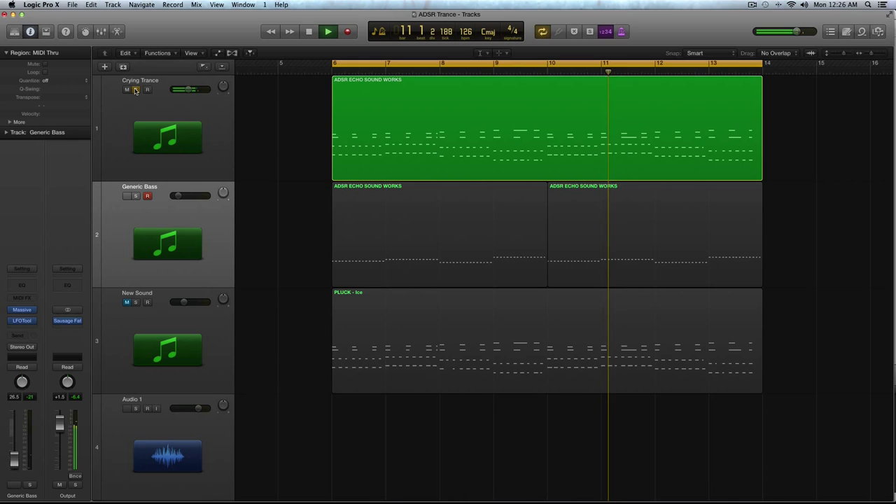
pyautogui.click(136, 89)
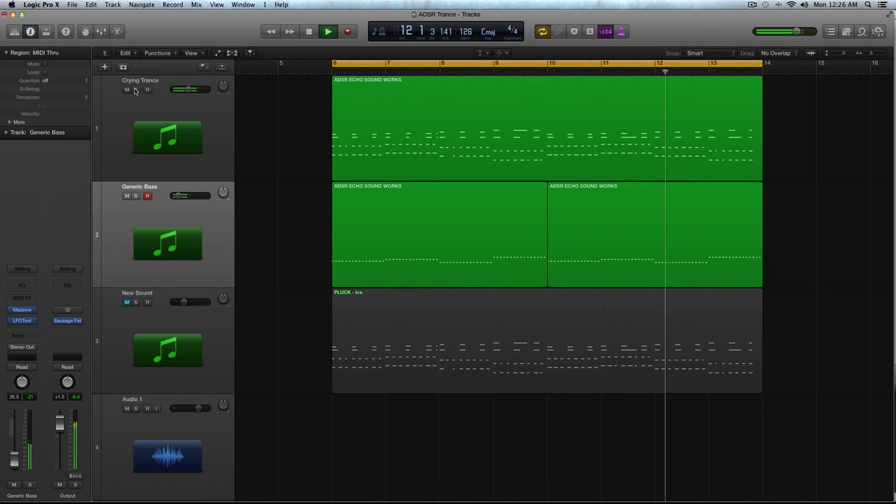
pyautogui.click(342, 65)
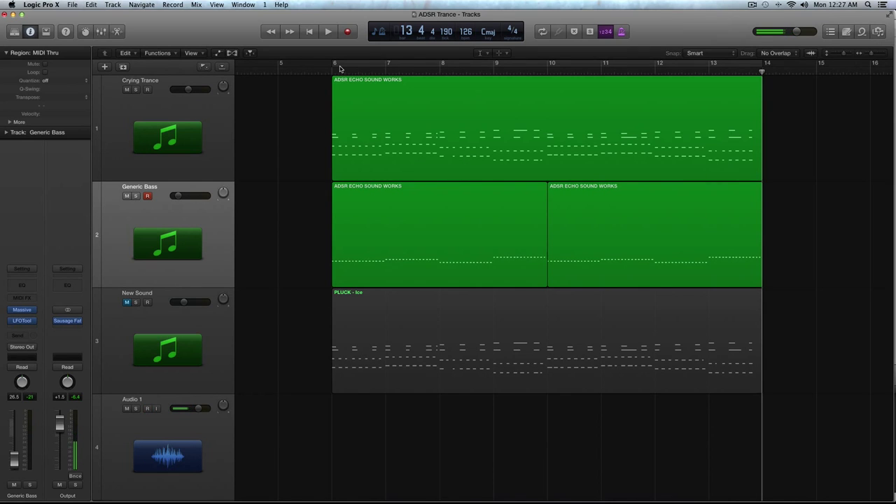
pyautogui.click(340, 65)
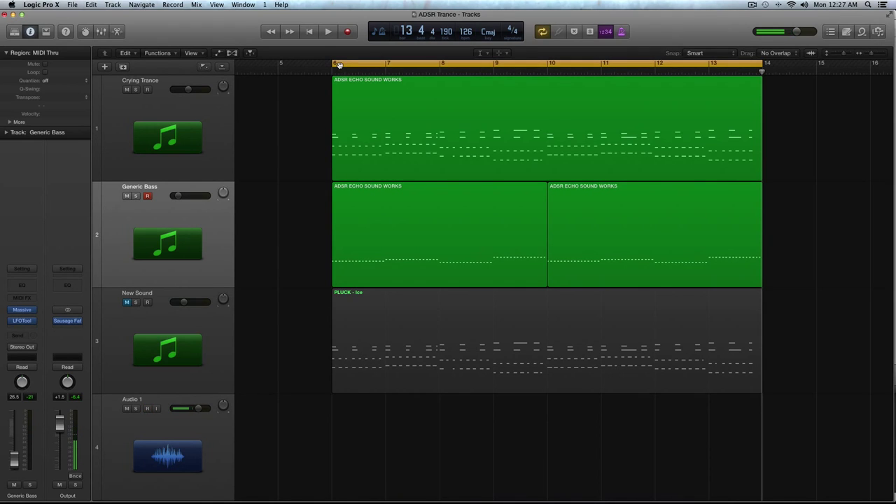
# Select the Crying Trance region and play it soloed from bar 6.
pyautogui.press('t')
pyautogui.press('t')
pyautogui.click(342, 106)
pyautogui.moveTo(275, 129); pyautogui.dragTo(861, 118)
pyautogui.hotkey('ctrl', 's')
pyautogui.press('space')
pyautogui.scroll(-3, 533, 120)
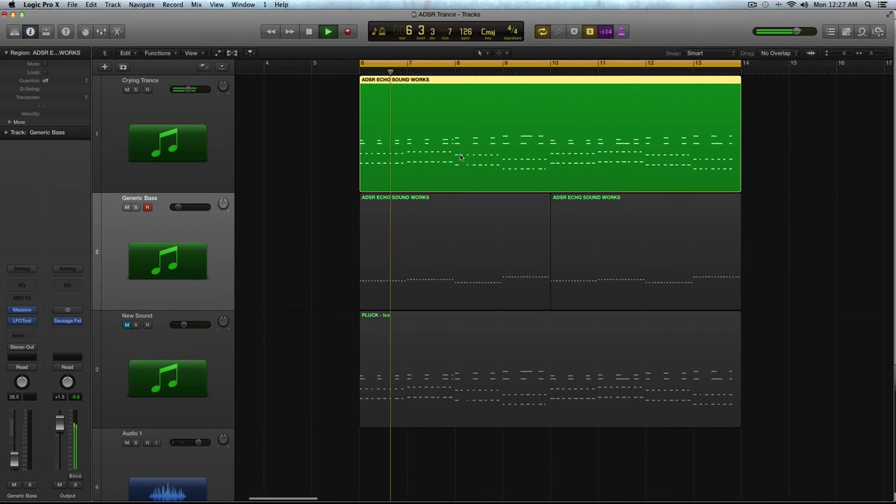
pyautogui.press('space')
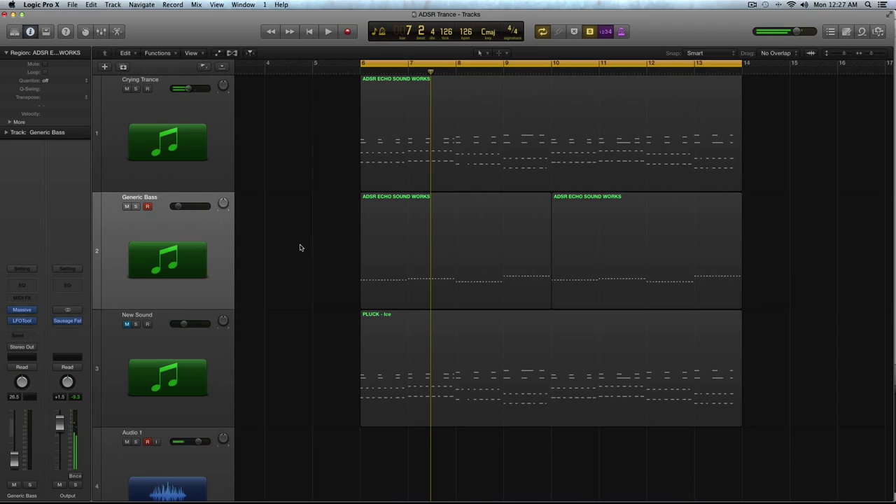
pyautogui.click(267, 256)
# Select both Generic Bass regions, audition them, then turn solo off.
pyautogui.click(391, 146)
pyautogui.moveTo(271, 280); pyautogui.dragTo(776, 232)
pyautogui.press('space')
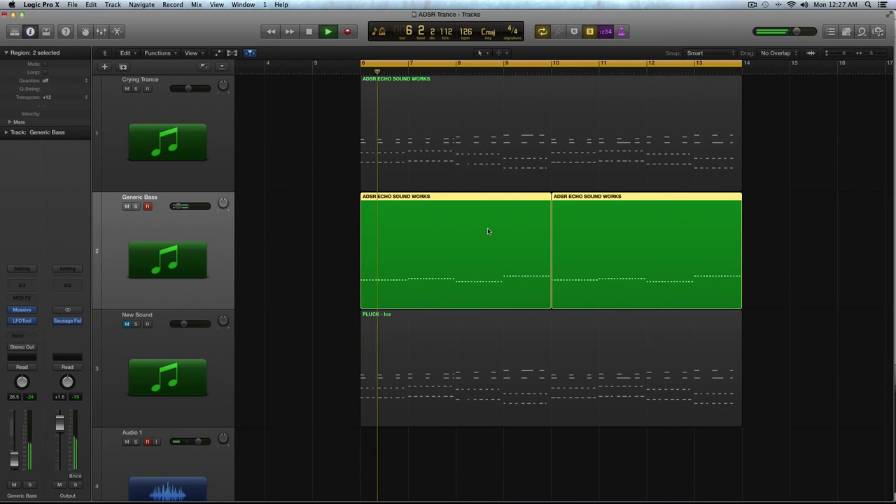
pyautogui.press('space')
pyautogui.hotkey('ctrl', 's')
# Unmute the New Sound track and mute the Crying Trance track.
pyautogui.scroll(1, 390, 207)
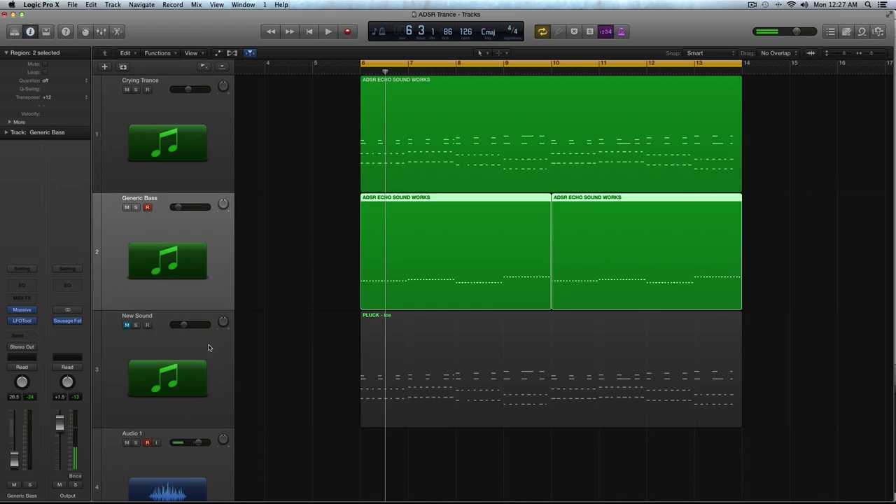
pyautogui.click(144, 333)
pyautogui.click(126, 325)
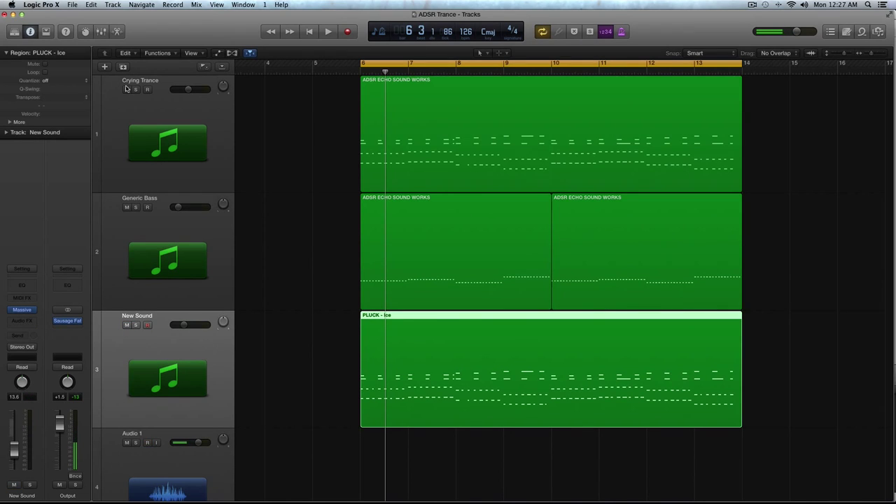
pyautogui.click(127, 89)
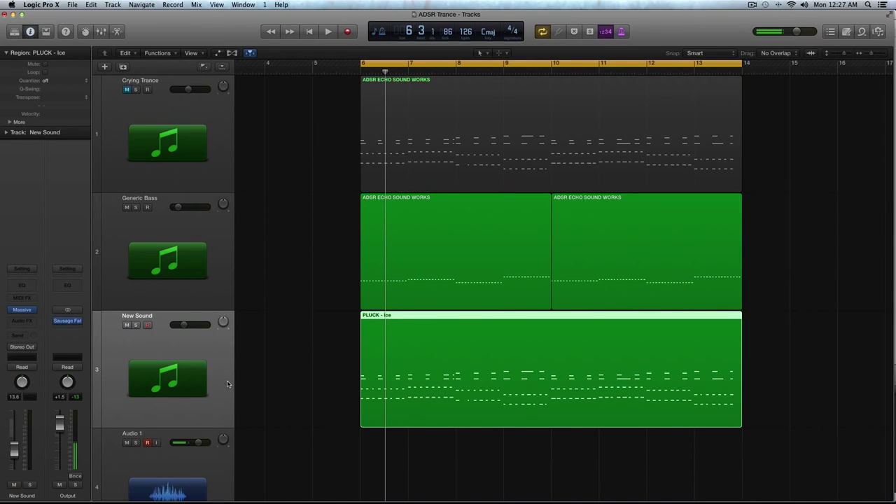
# Audition the New Sound track and move the Massive window to the centre.
pyautogui.moveTo(23, 311)
pyautogui.press('space')
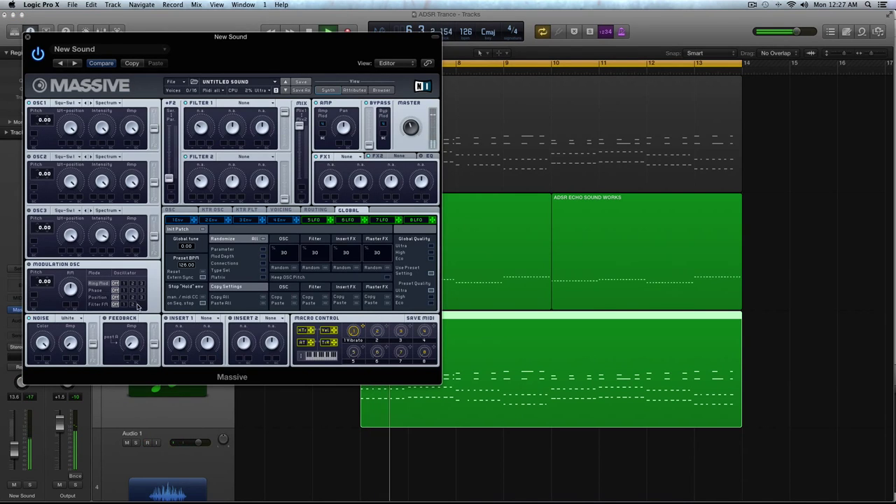
pyautogui.press('space')
pyautogui.moveTo(231, 37); pyautogui.dragTo(741, 24)
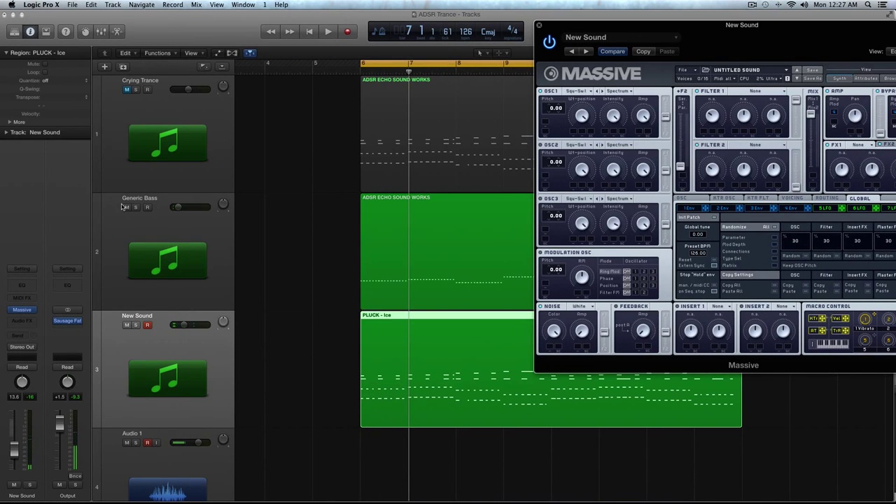
pyautogui.press('space')
pyautogui.moveTo(638, 24); pyautogui.dragTo(282, 61)
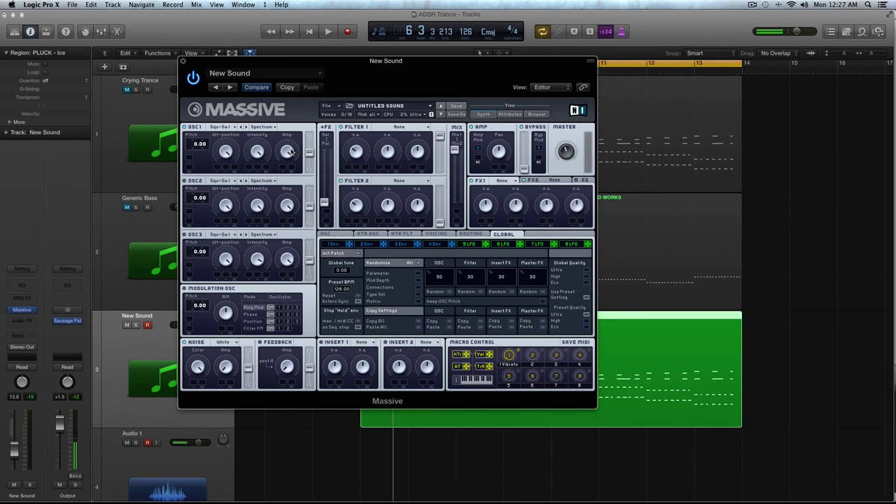
# Load the Pulse-Saw PWM wavetable into OSC1, detune it to -0.22, and audition.
pyautogui.click(215, 128)
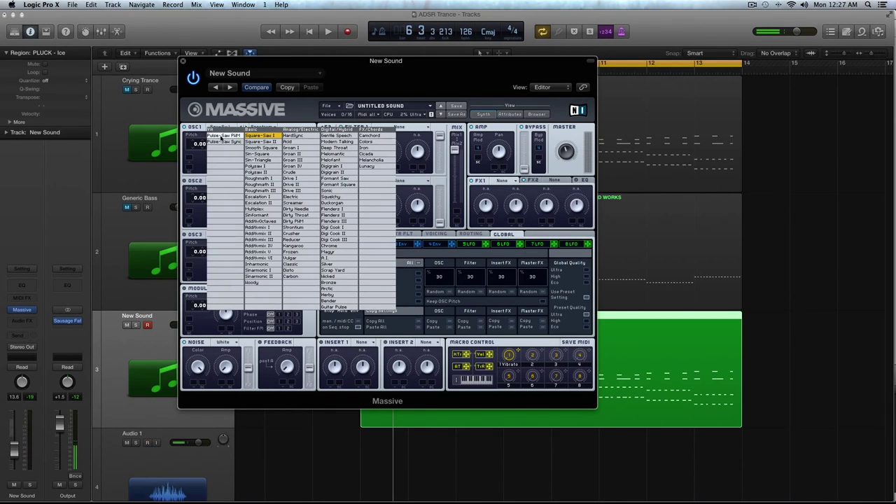
pyautogui.click(221, 138)
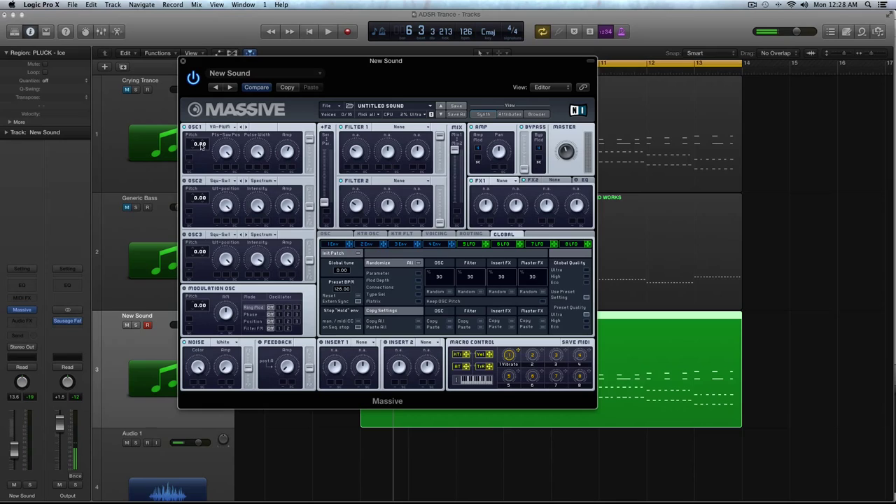
pyautogui.moveTo(200, 146); pyautogui.dragTo(201, 166)
pyautogui.moveTo(214, 65); pyautogui.dragTo(266, 61)
pyautogui.press('space')
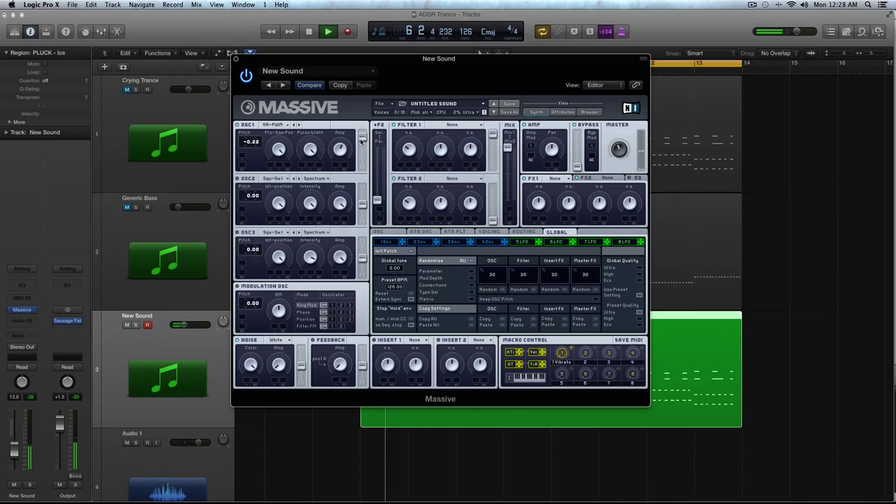
pyautogui.press('space')
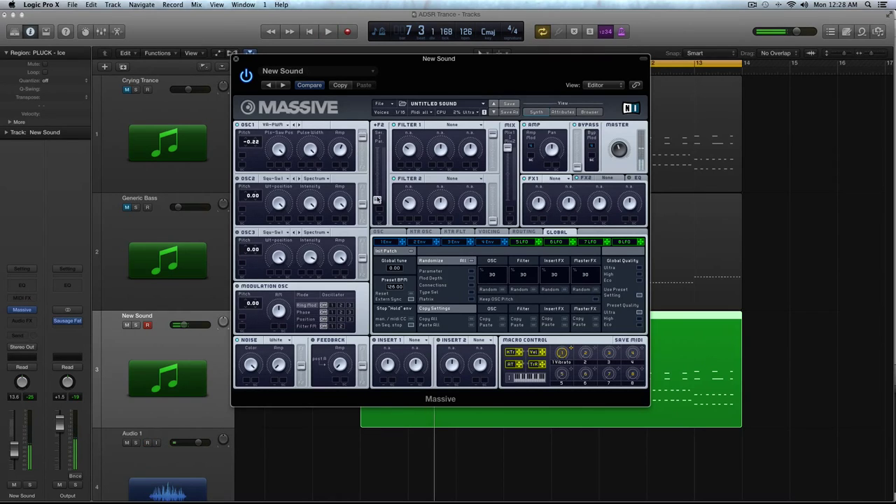
# Try a different filter blend, restore it, and audition the patch.
pyautogui.moveTo(377, 201); pyautogui.dragTo(377, 125)
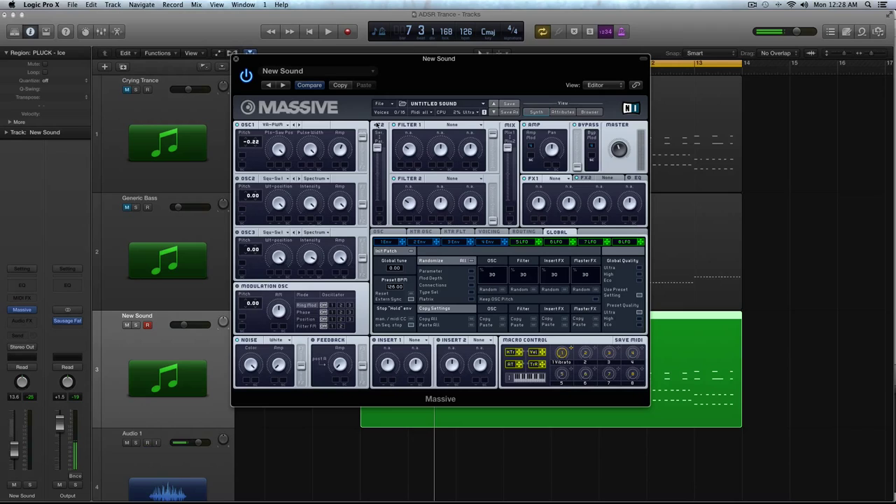
pyautogui.press('space')
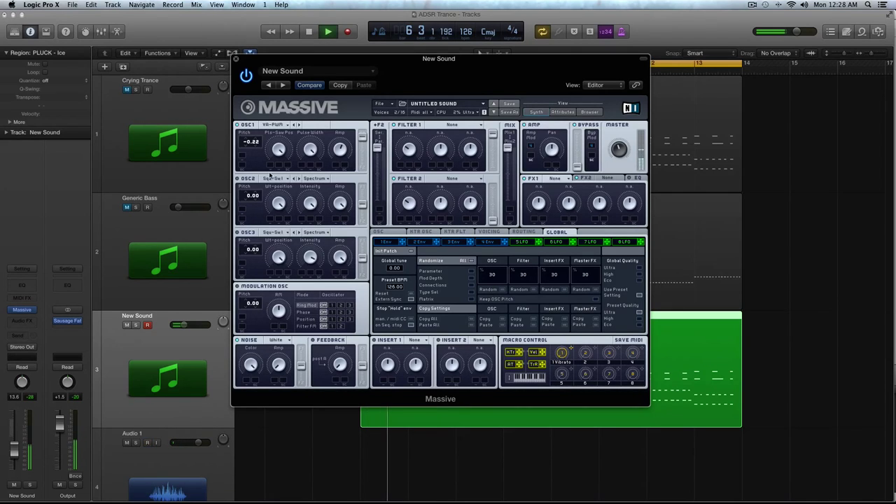
pyautogui.press('space')
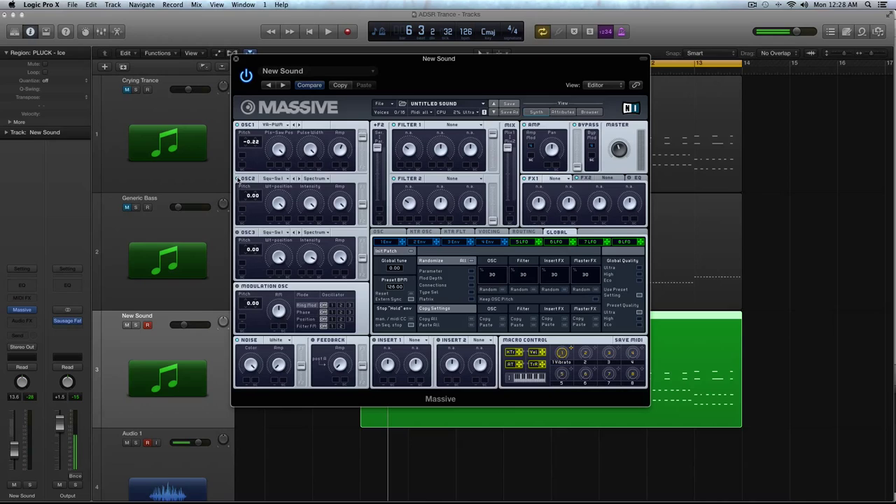
# Load VA-PWM into oscillator 2, detune it to 0.16, and raise its level.
pyautogui.click(274, 181)
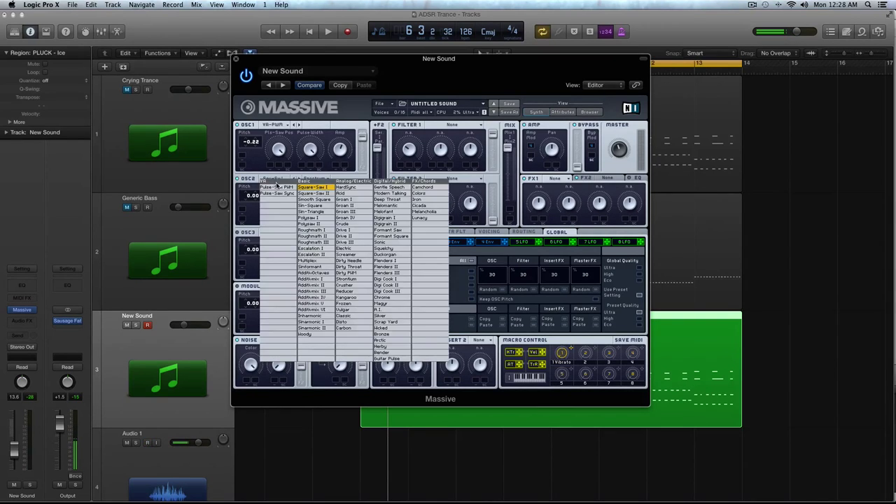
pyautogui.click(277, 187)
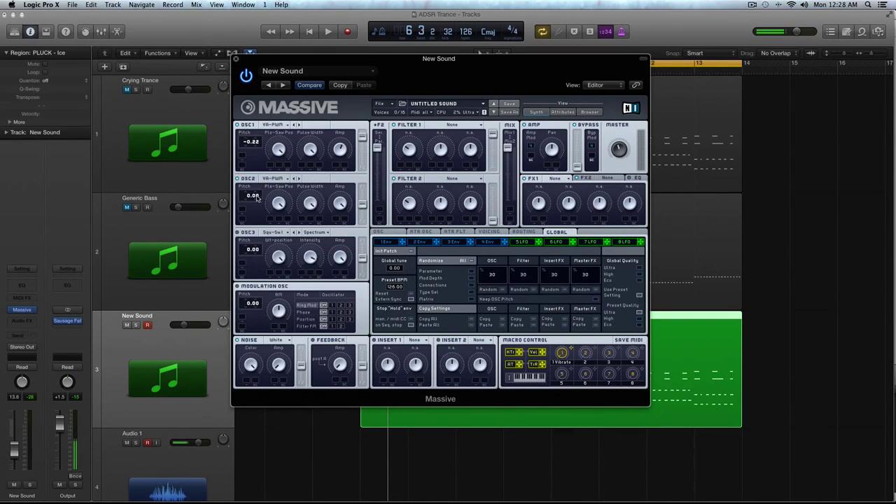
pyautogui.moveTo(256, 198)
pyautogui.mouseDown()
pyautogui.moveTo(259, 183)
pyautogui.moveTo(259, 194)
pyautogui.mouseUp()
pyautogui.press('space')
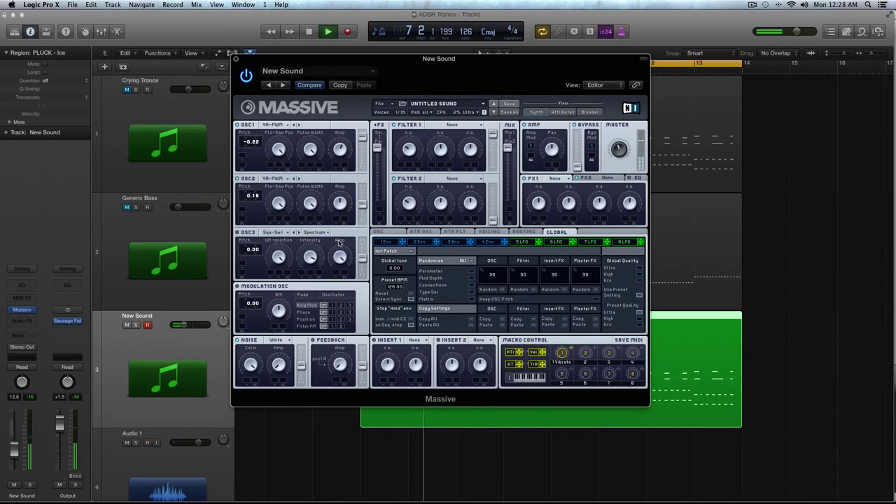
pyautogui.press('space')
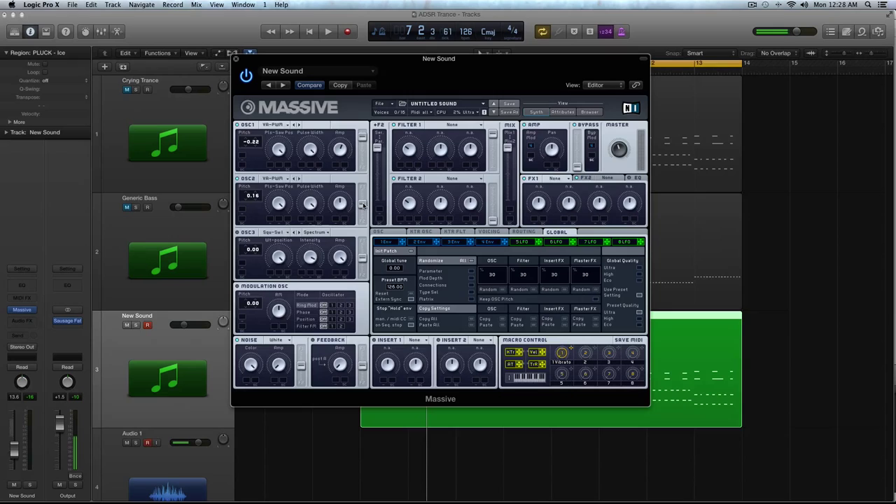
pyautogui.moveTo(364, 205); pyautogui.dragTo(364, 186)
# Load VA-PWM into oscillator 3, raise its level, and audition all three oscillators.
pyautogui.click(266, 231)
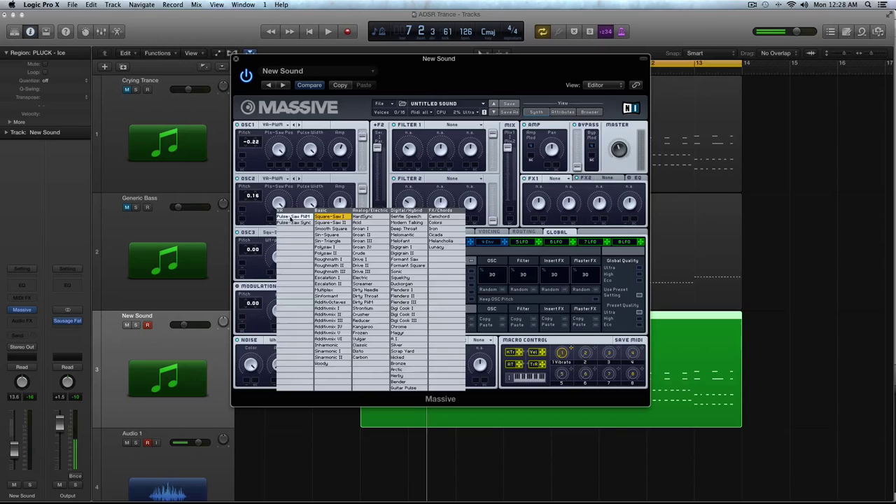
pyautogui.click(291, 221)
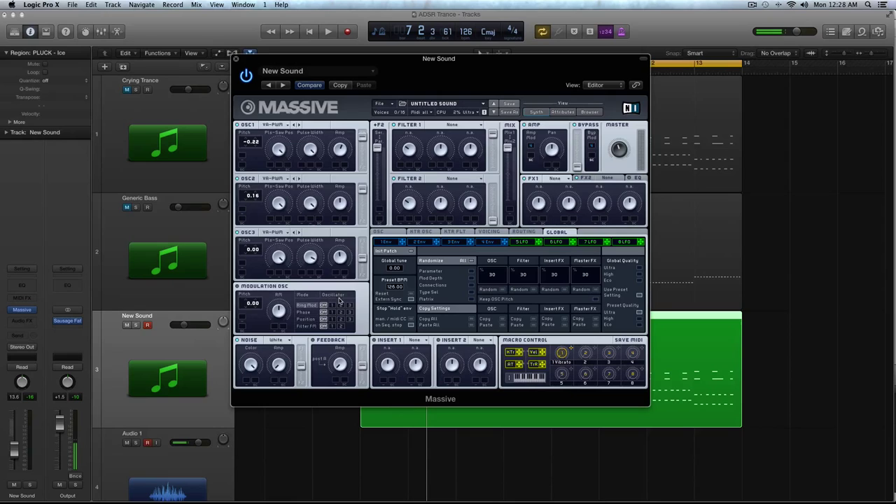
pyautogui.moveTo(363, 259); pyautogui.dragTo(363, 230)
pyautogui.press('space')
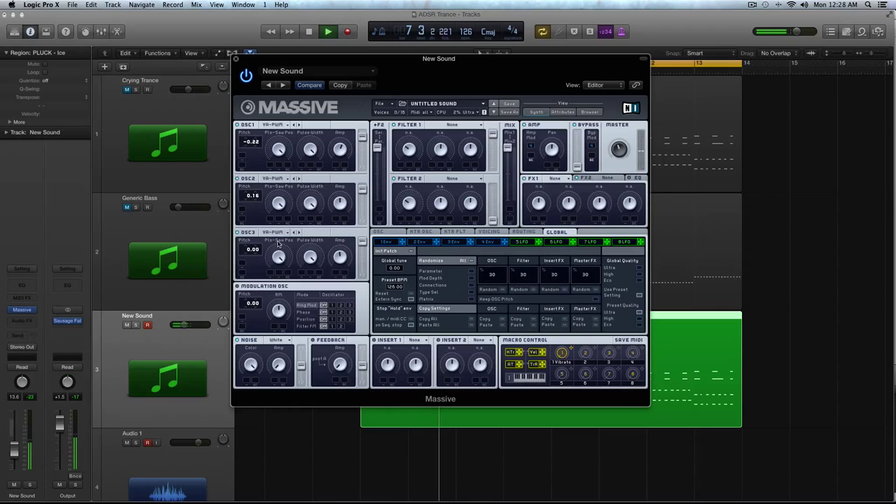
# Set the modulation oscillator to phase modulation and audition the patch.
pyautogui.press('space')
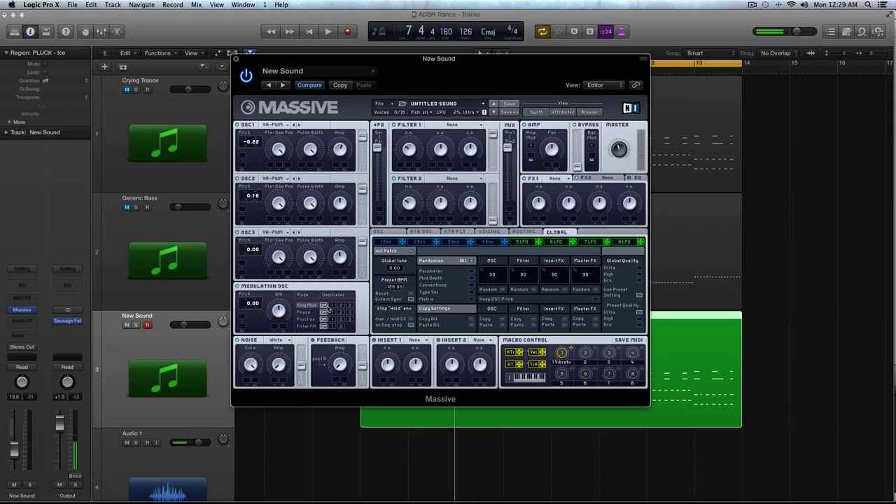
pyautogui.click(333, 313)
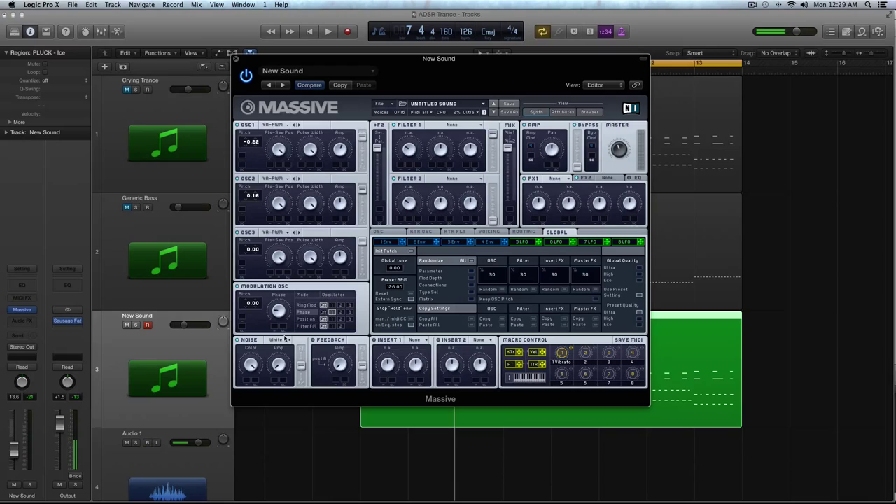
pyautogui.press('space')
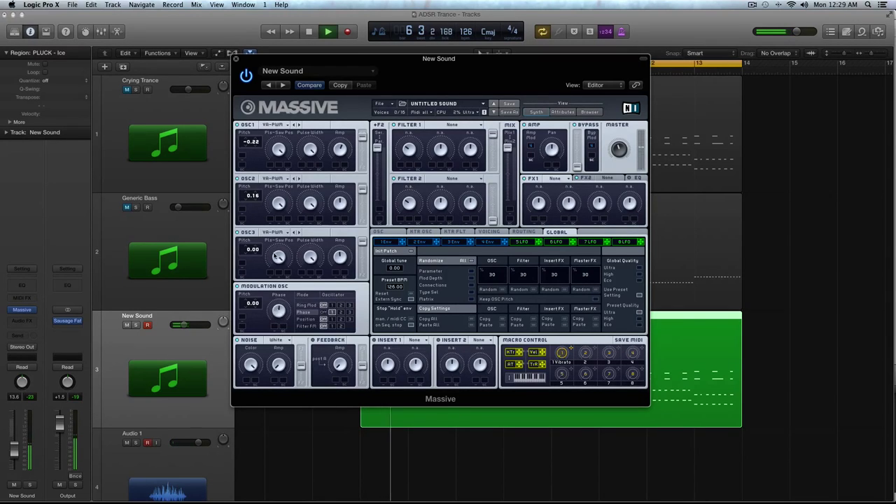
pyautogui.press('space')
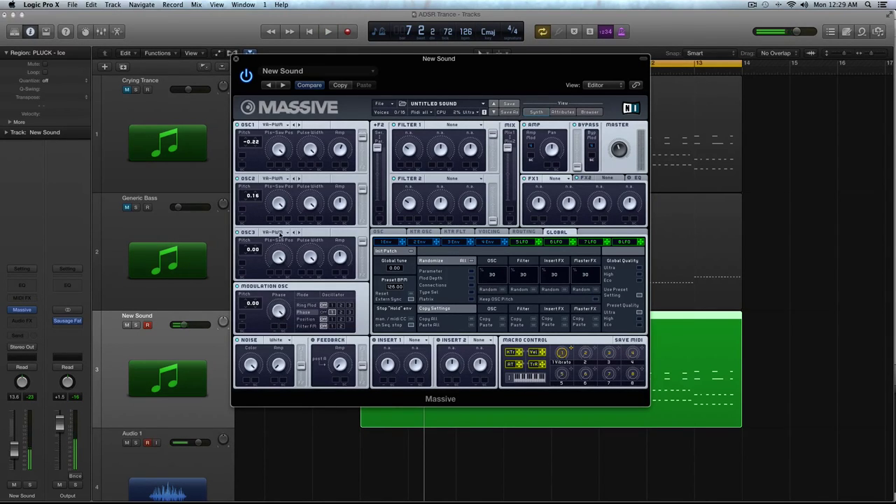
pyautogui.press('space')
pyautogui.press('space')
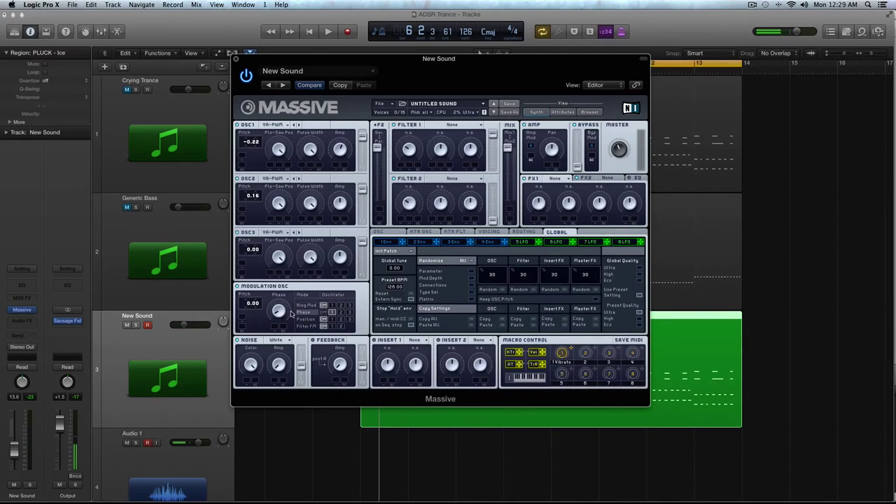
# Switch the noise type to Bright and raise its level.
pyautogui.click(276, 340)
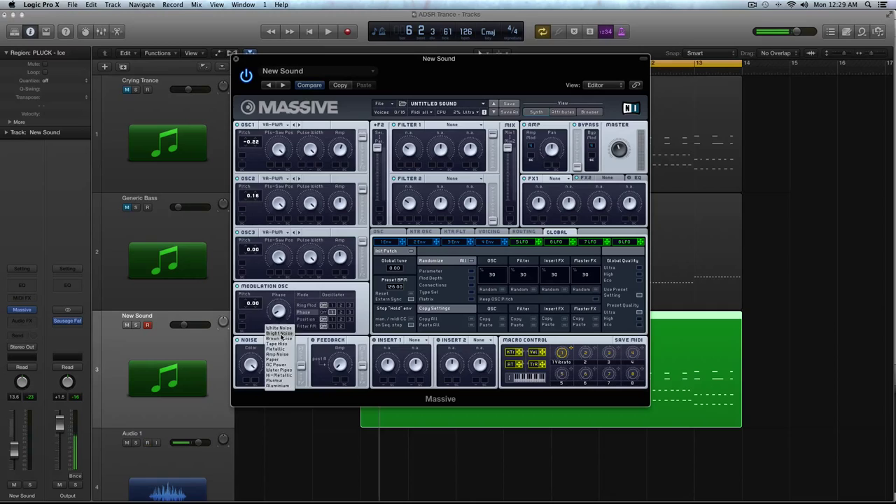
pyautogui.click(284, 365)
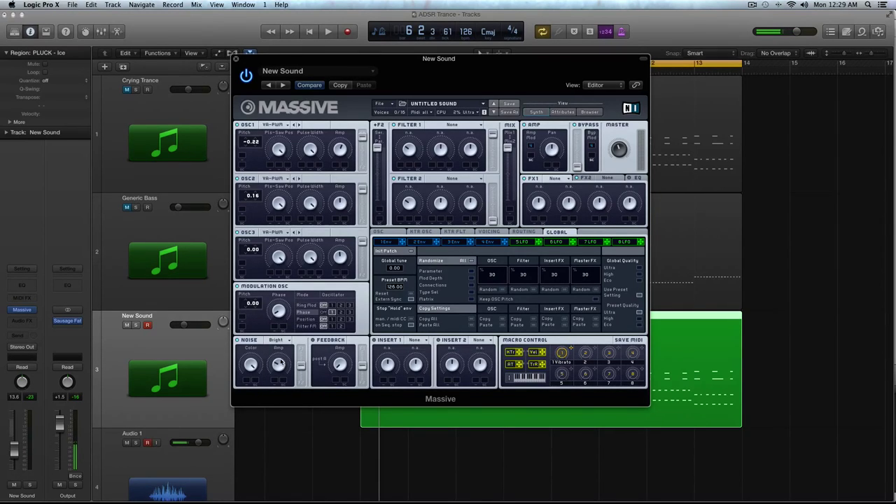
pyautogui.moveTo(302, 366); pyautogui.dragTo(302, 350)
# Load the HP LP Filter into Insert 1 on the Routing page and audition it.
pyautogui.click(524, 231)
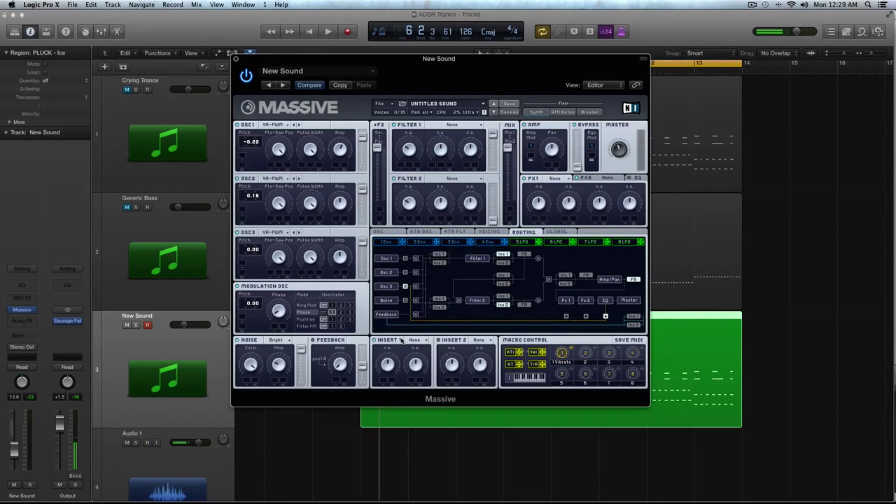
pyautogui.click(414, 340)
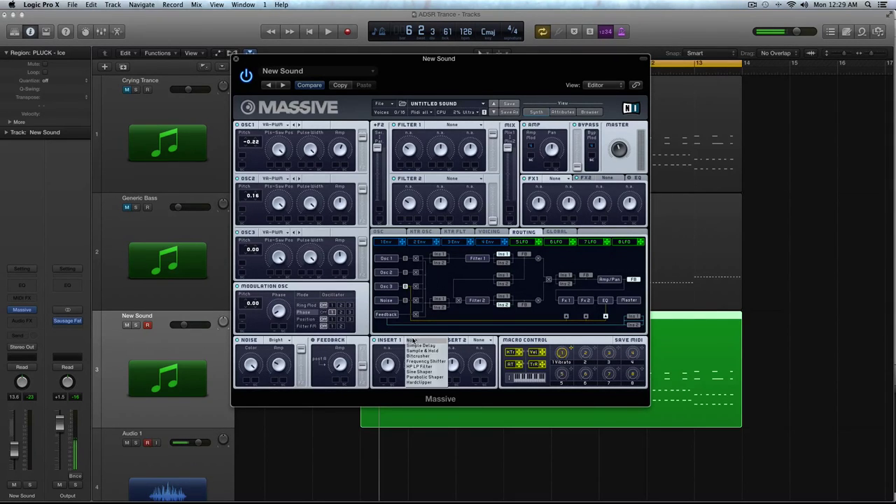
pyautogui.click(430, 367)
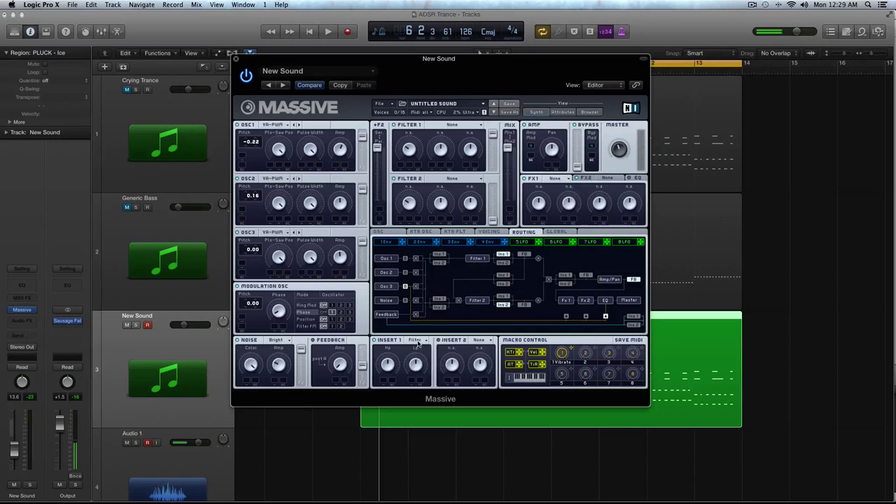
pyautogui.click(414, 341)
pyautogui.click(390, 357)
pyautogui.press('space')
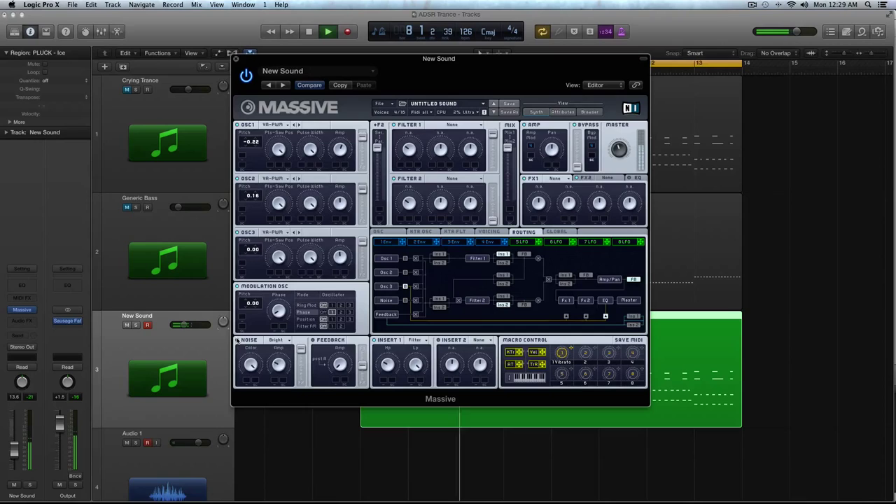
pyautogui.press('space')
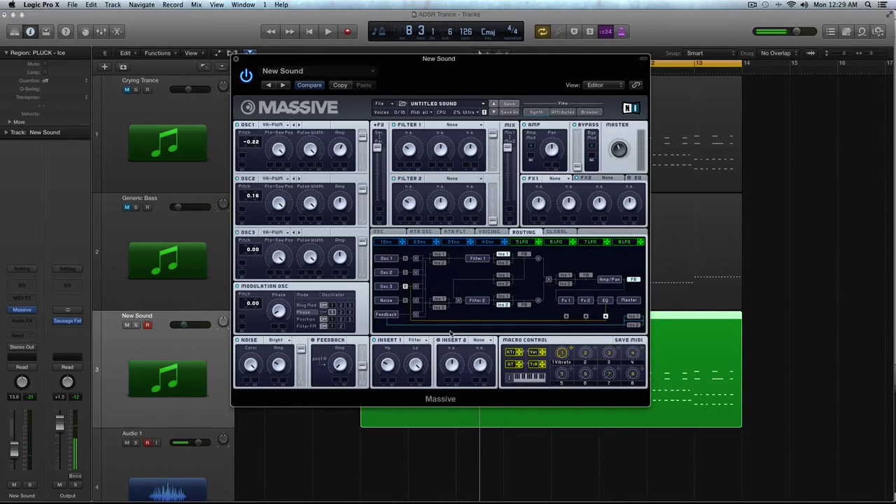
pyautogui.click(382, 232)
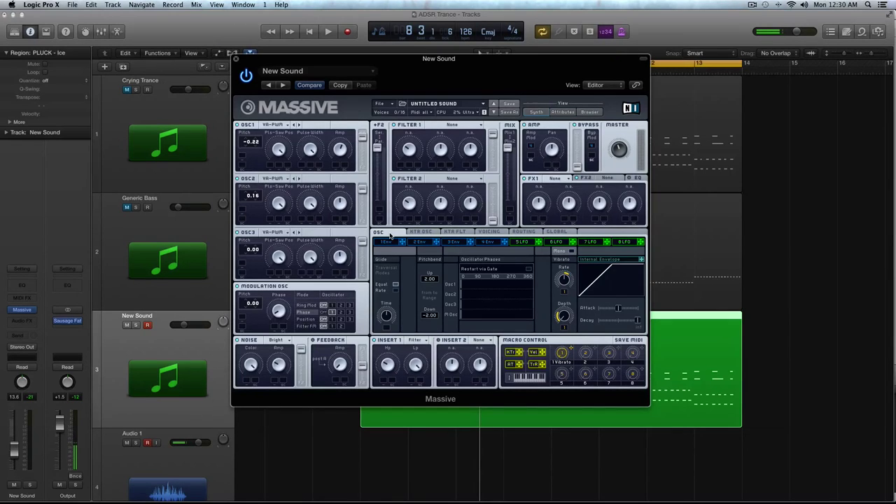
# Enable unison spread for pitch, wavetable position and pan, widen the pan spread, and audition.
pyautogui.click(486, 234)
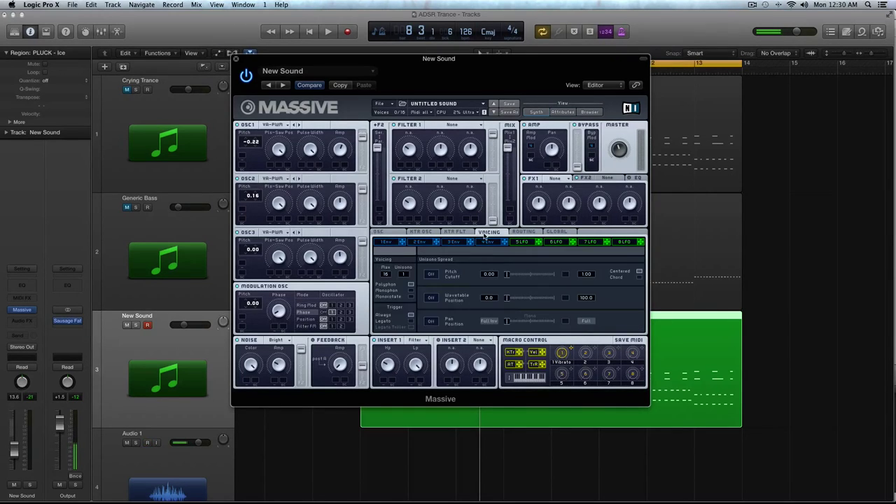
pyautogui.click(430, 274)
pyautogui.click(430, 297)
pyautogui.click(432, 322)
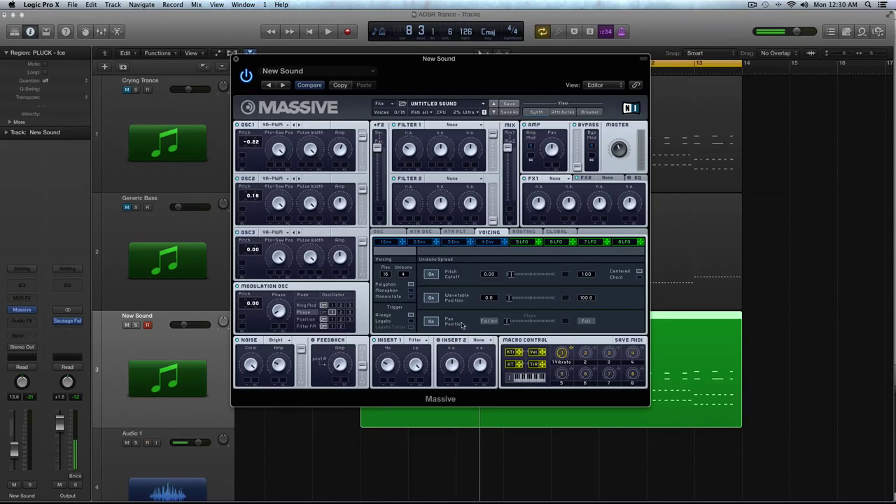
pyautogui.moveTo(507, 321); pyautogui.dragTo(543, 324)
pyautogui.press('space')
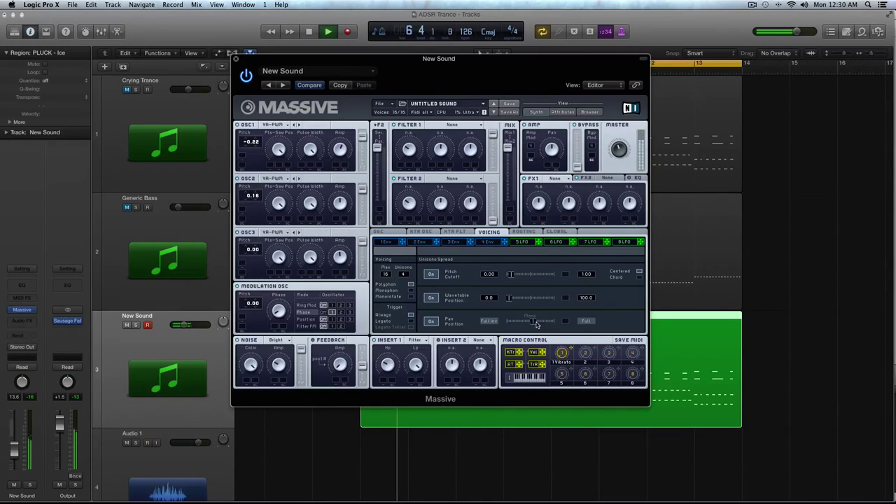
pyautogui.click(433, 324)
pyautogui.click(434, 324)
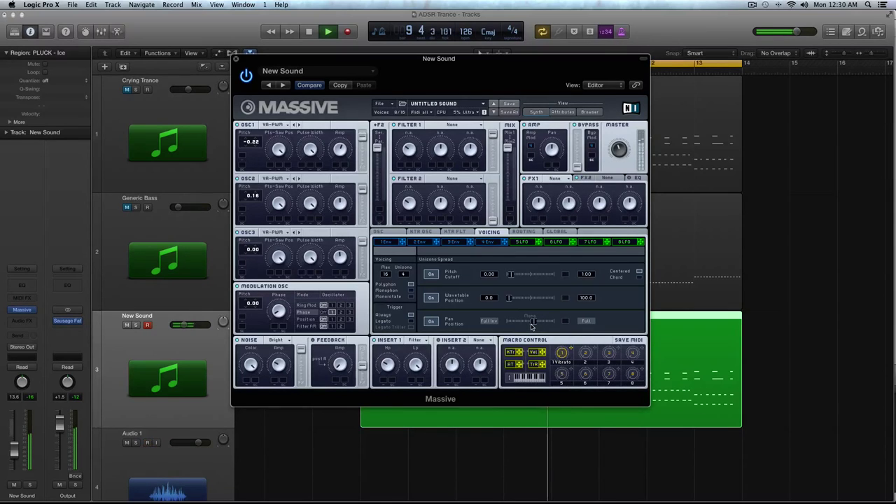
pyautogui.press('space')
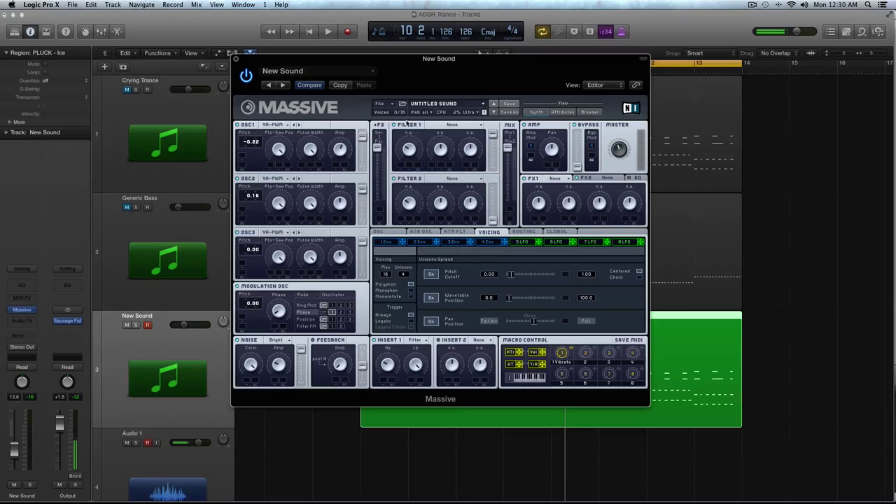
# Set Filter 1 and Filter 2 to Lowpass 4, raise the F2 send, and shift the mix toward Filter 2.
pyautogui.click(453, 125)
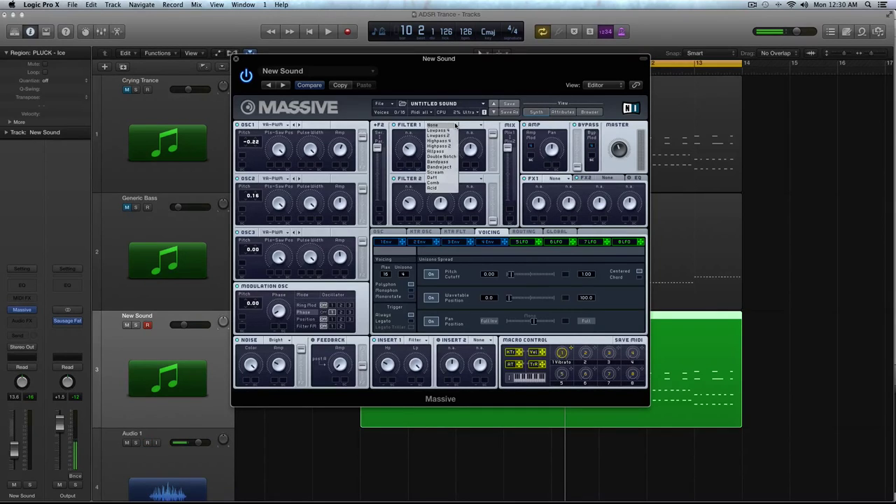
pyautogui.click(455, 130)
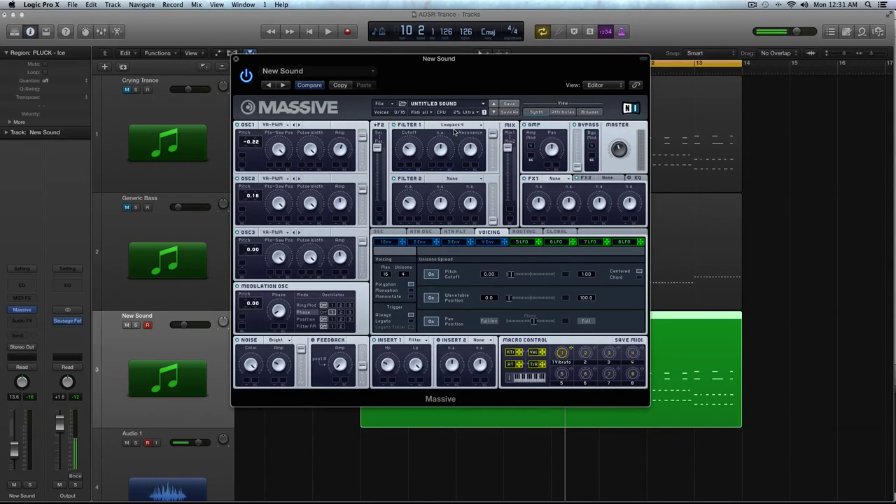
pyautogui.click(462, 179)
pyautogui.click(456, 186)
pyautogui.moveTo(497, 219); pyautogui.dragTo(494, 188)
pyautogui.moveTo(509, 150); pyautogui.dragTo(510, 214)
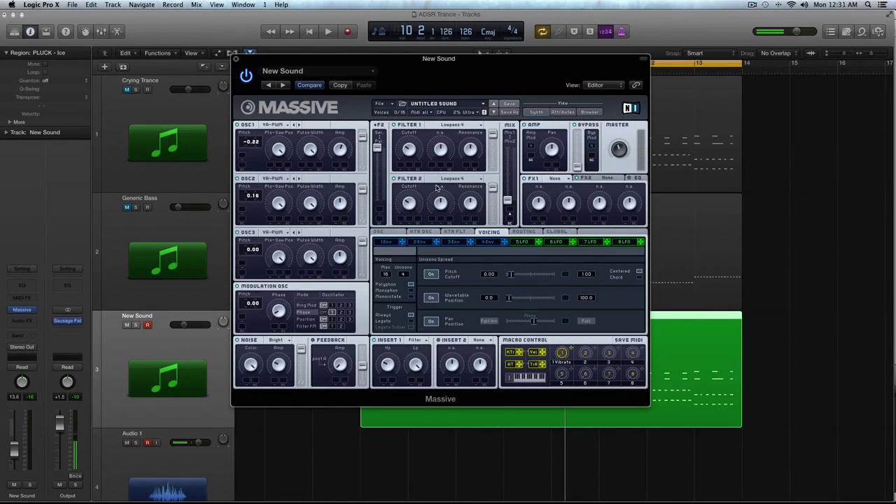
pyautogui.press('space')
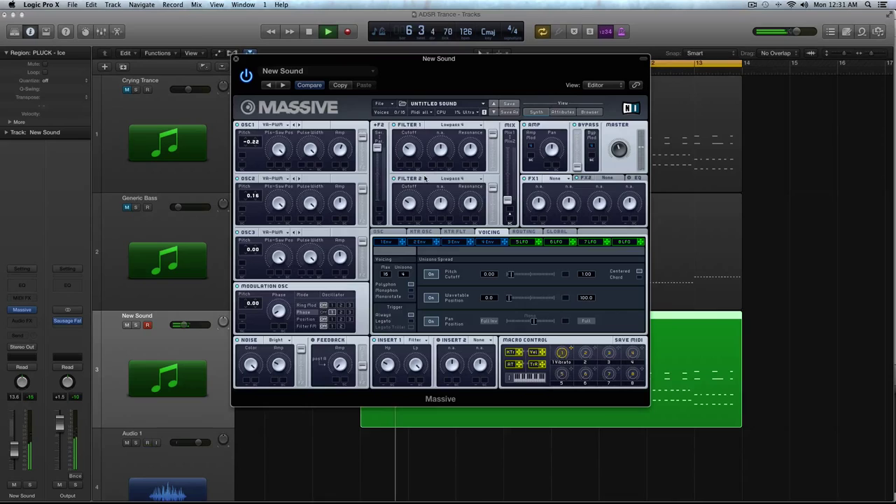
pyautogui.press('space')
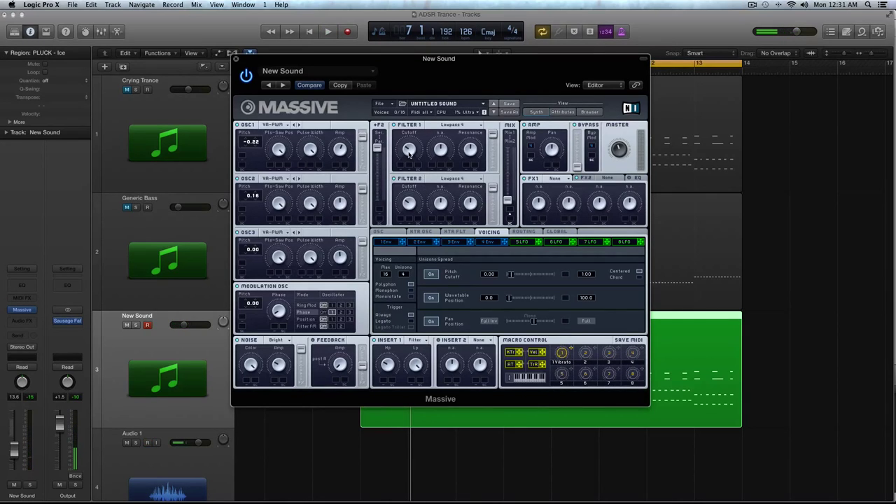
pyautogui.press('space')
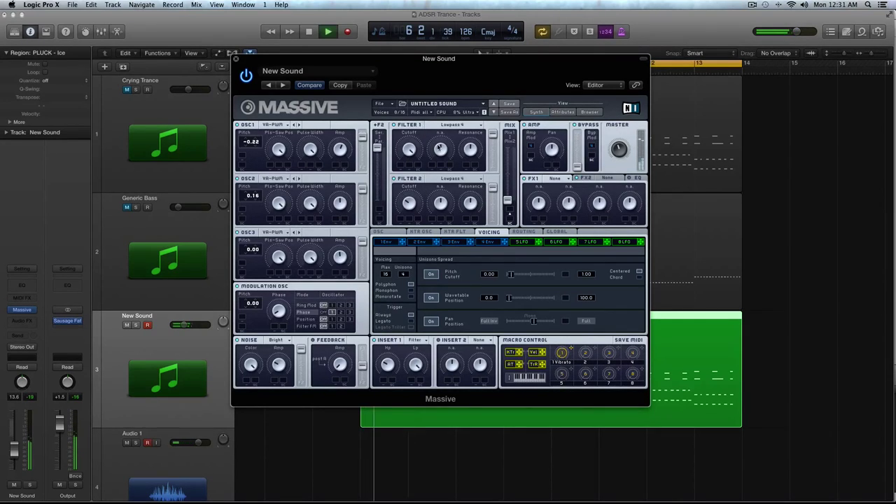
pyautogui.press('space')
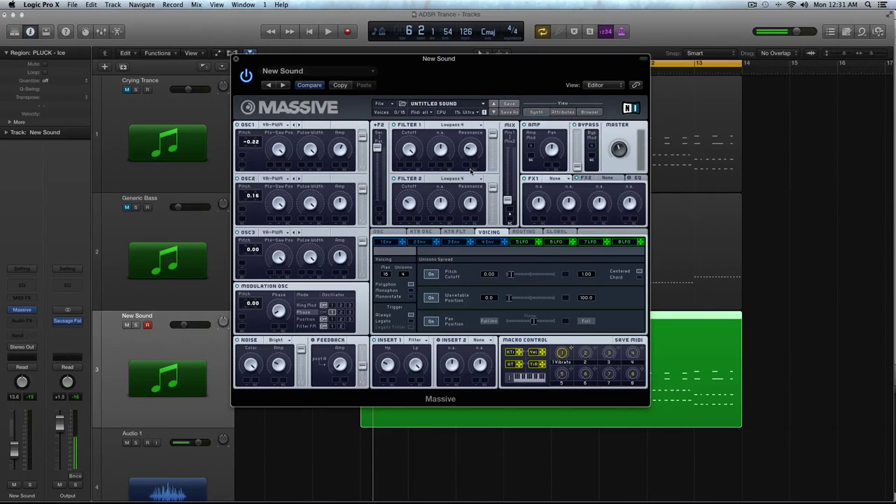
pyautogui.press('space')
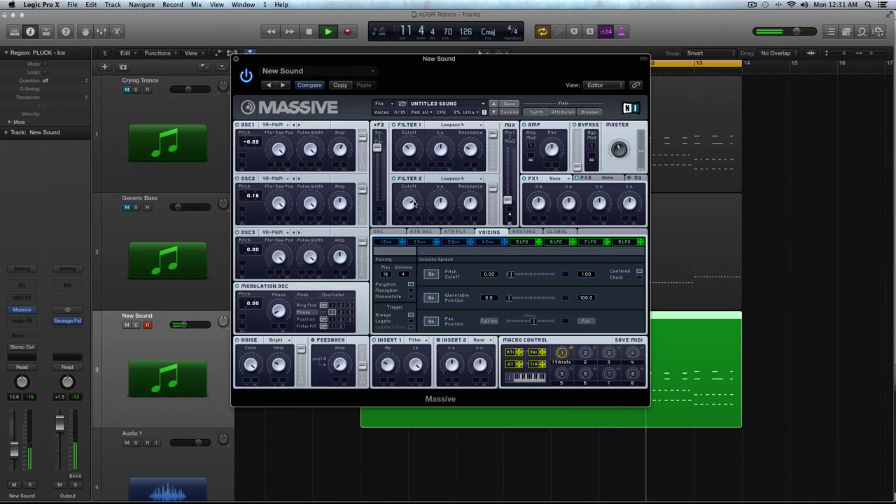
pyautogui.press('space')
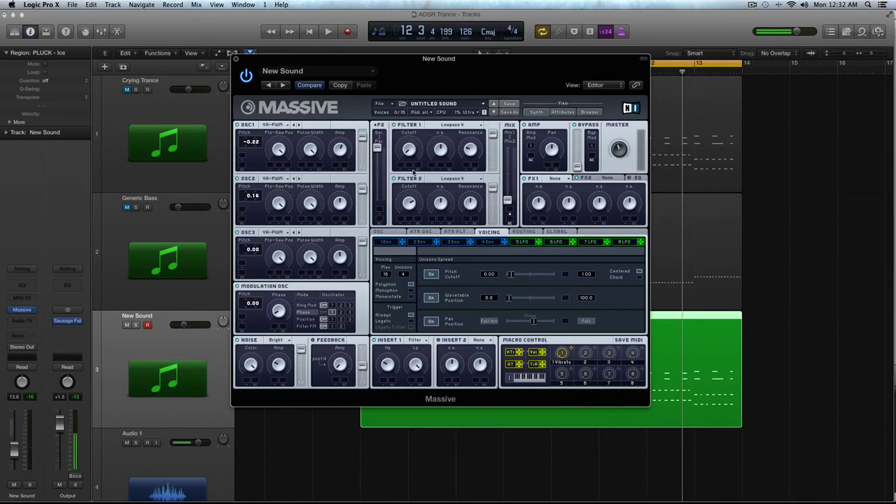
pyautogui.press('space')
pyautogui.press('space')
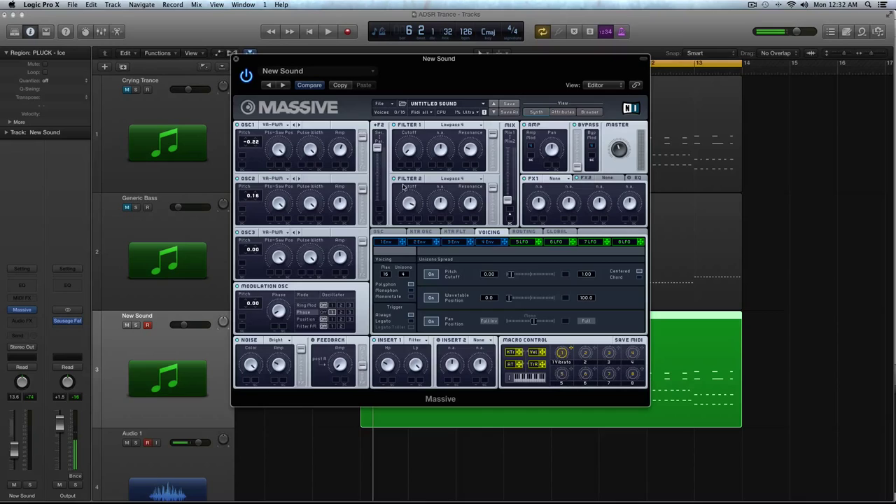
pyautogui.press('space')
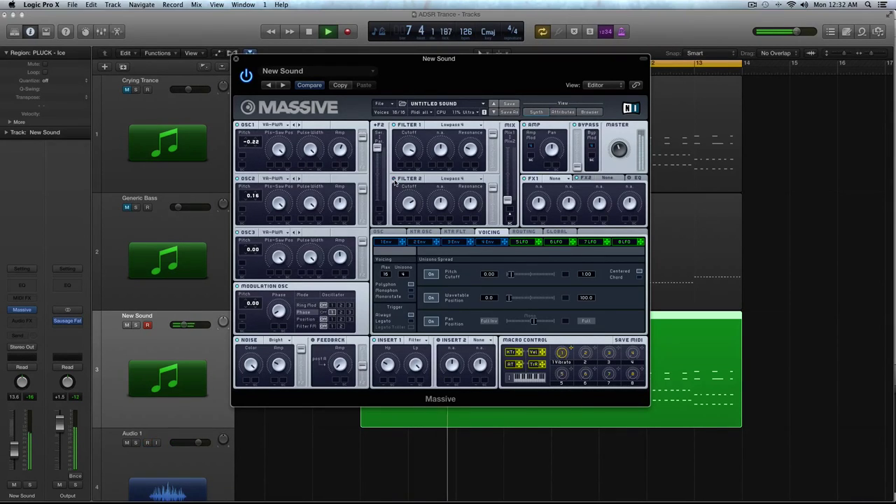
pyautogui.press('space')
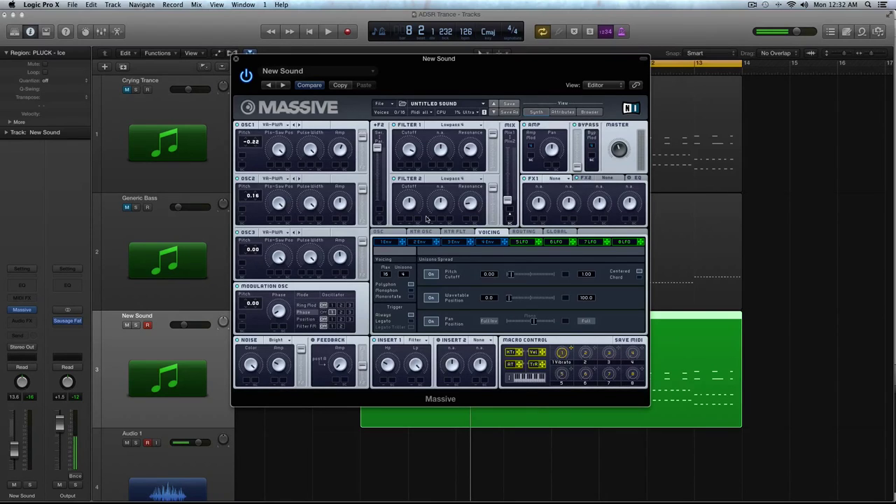
# Shorten Envelope 1's attack, adjust its release, and audition the pluck.
pyautogui.click(391, 243)
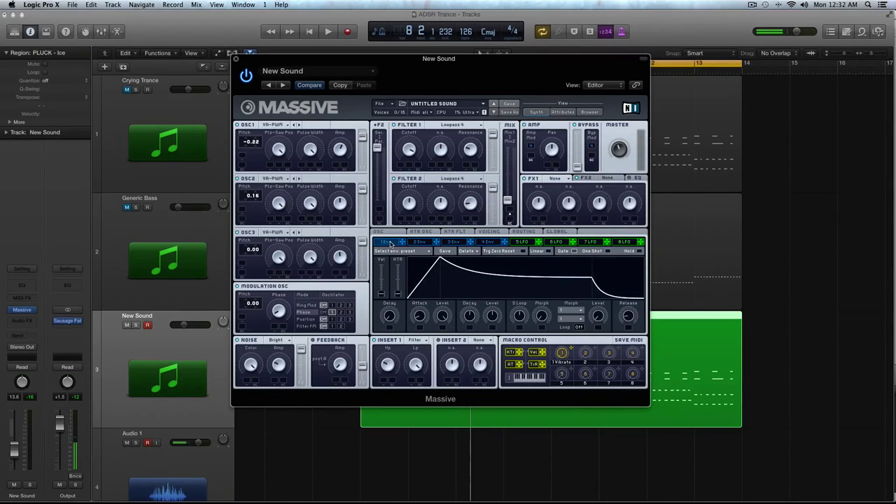
pyautogui.moveTo(418, 315); pyautogui.dragTo(500, 358)
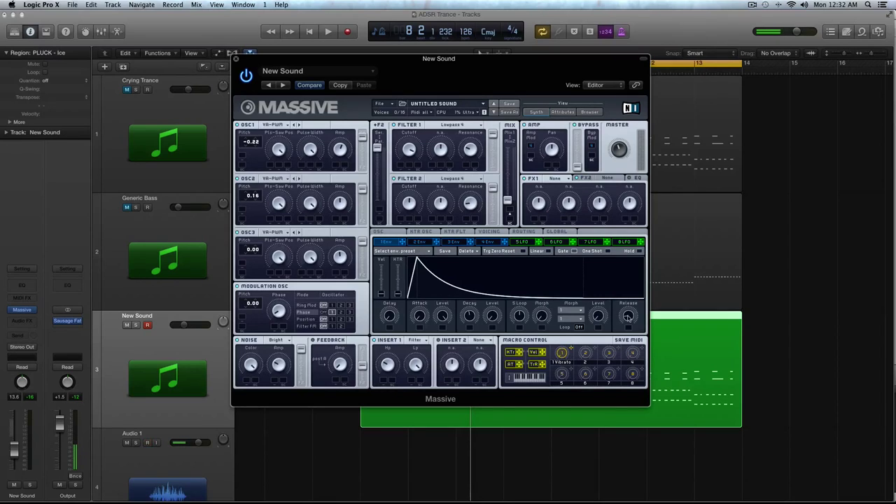
pyautogui.moveTo(629, 316); pyautogui.dragTo(629, 278)
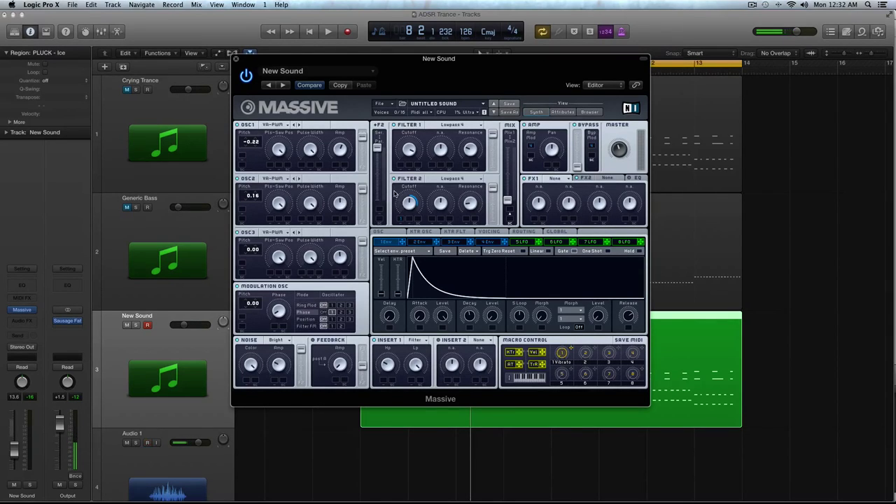
pyautogui.press('space')
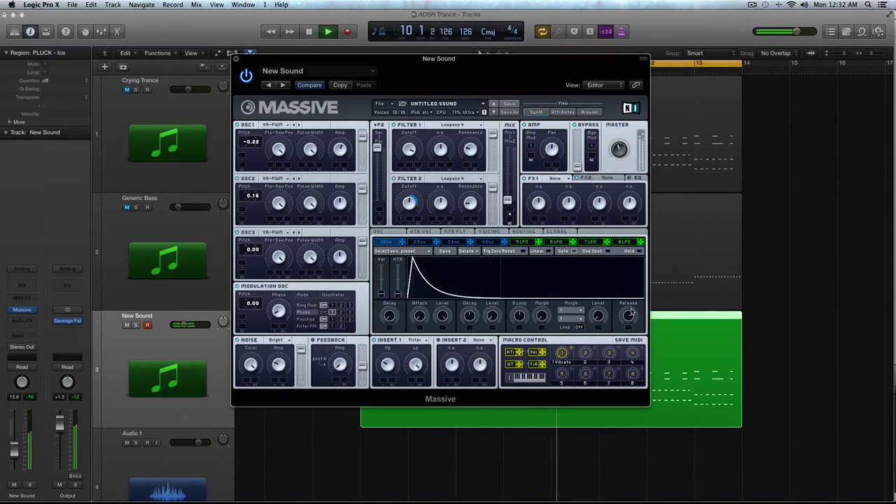
pyautogui.press('space')
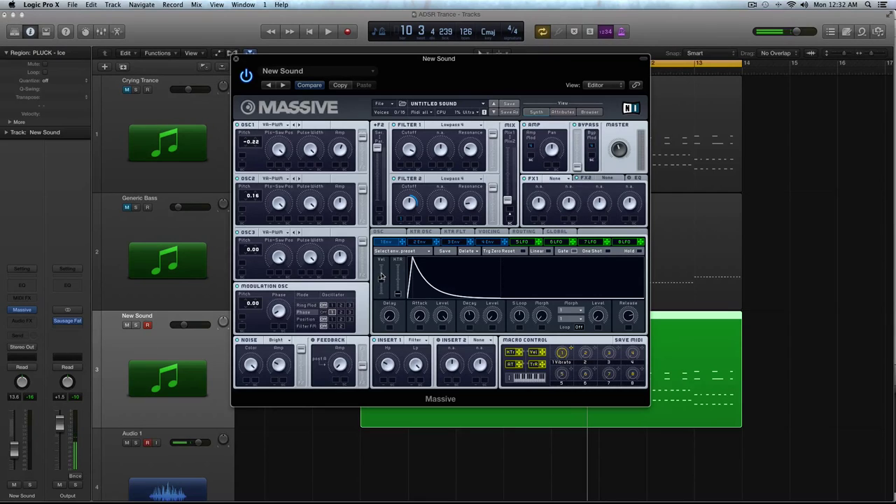
pyautogui.press('space')
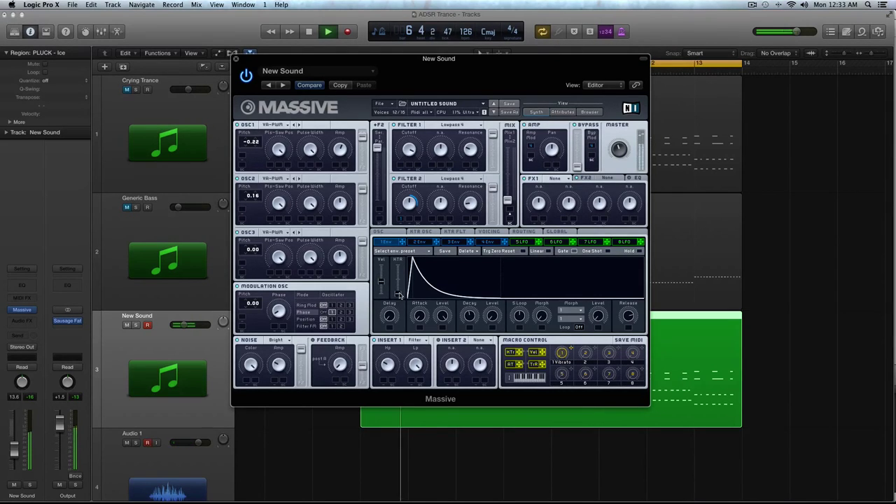
pyautogui.press('space')
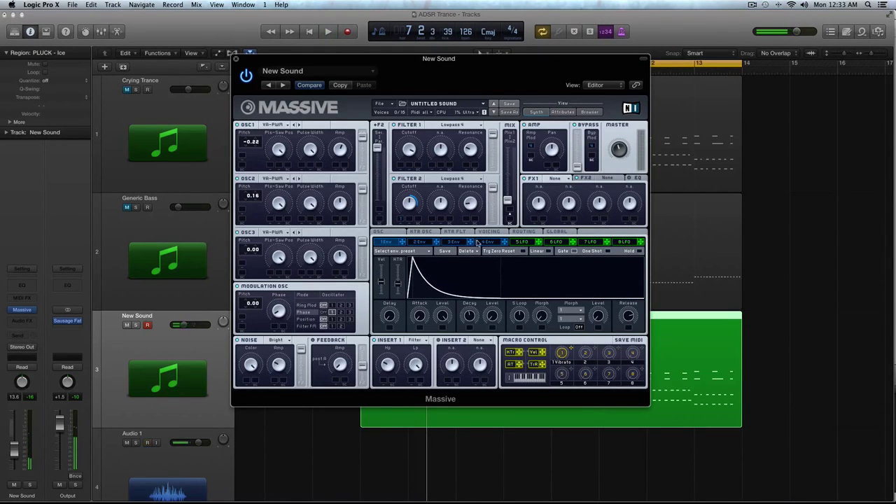
# Raise Envelope 4's velocity sensitivity and audition the sound.
pyautogui.click(482, 242)
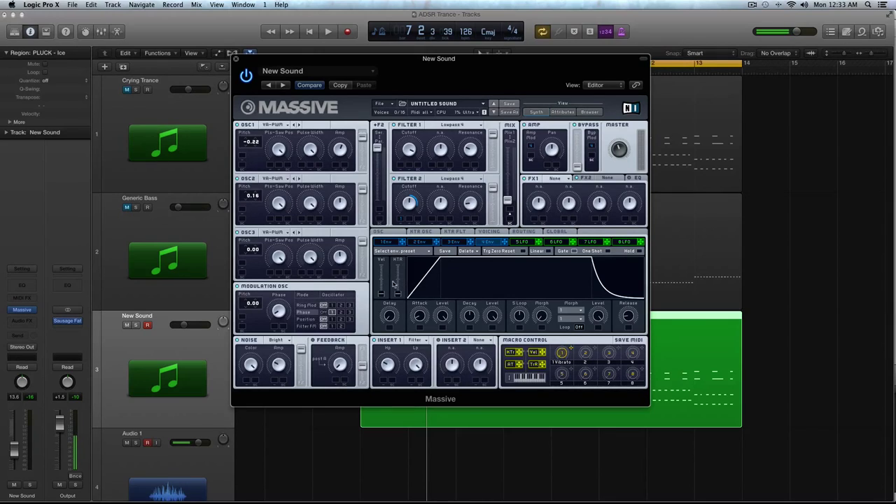
pyautogui.moveTo(384, 295); pyautogui.dragTo(384, 273)
pyautogui.press('space')
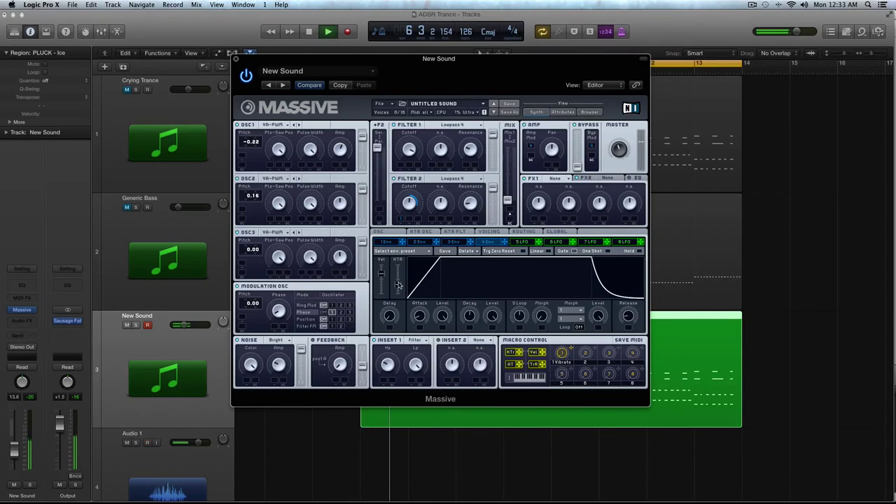
pyautogui.press('space')
# Give Envelope 4 an instant attack, set its sustain level and decay, and lengthen the release.
pyautogui.moveTo(420, 316); pyautogui.dragTo(501, 382)
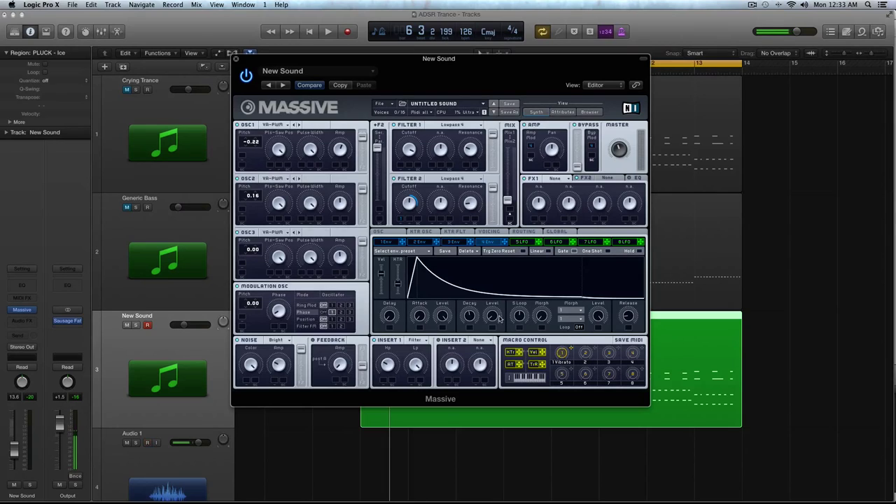
pyautogui.moveTo(492, 316); pyautogui.dragTo(492, 316)
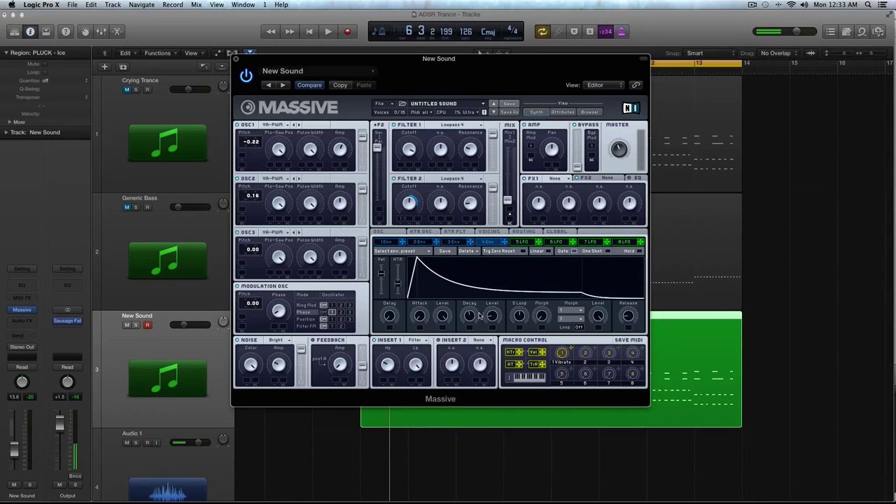
pyautogui.moveTo(479, 317); pyautogui.dragTo(472, 319)
pyautogui.press('space')
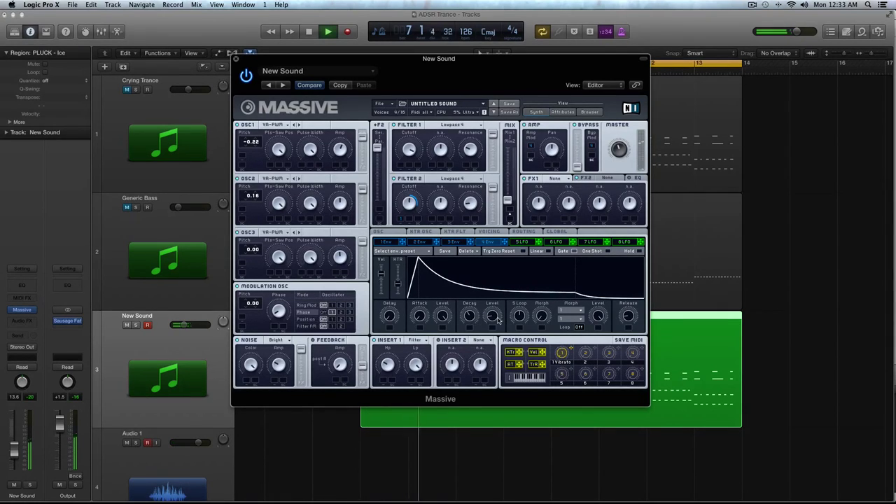
pyautogui.moveTo(575, 289)
pyautogui.mouseDown()
pyautogui.moveTo(571, 282)
pyautogui.moveTo(578, 296)
pyautogui.moveTo(565, 286)
pyautogui.mouseUp()
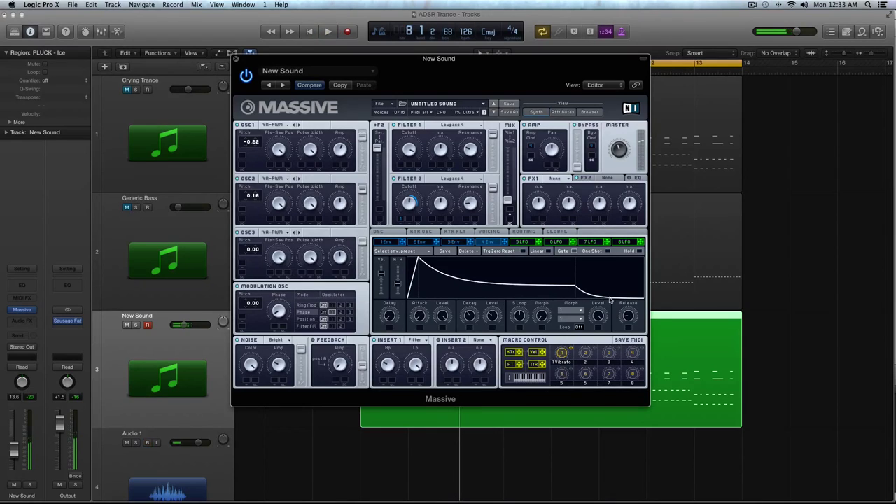
pyautogui.moveTo(629, 316); pyautogui.dragTo(629, 287)
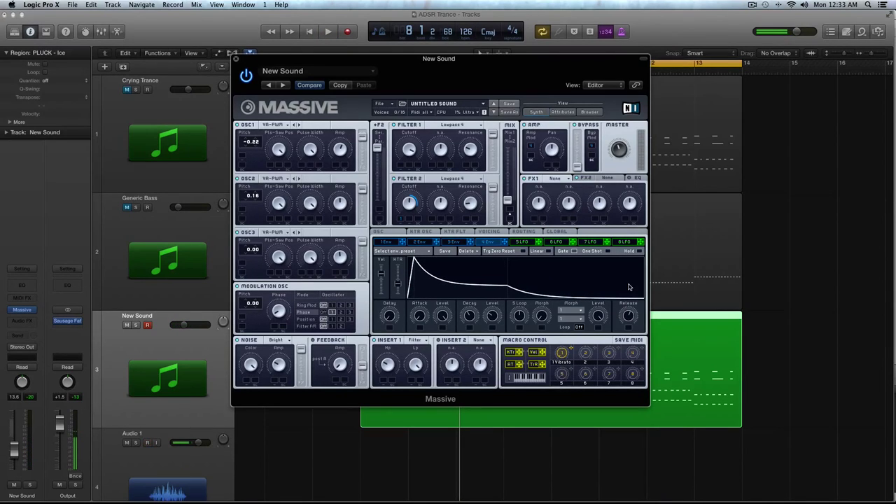
pyautogui.press('space')
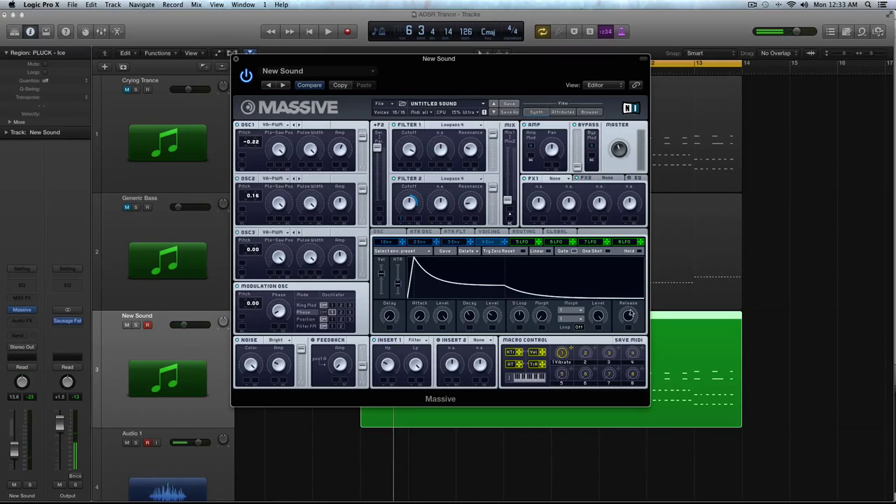
pyautogui.press('space')
pyautogui.press('space')
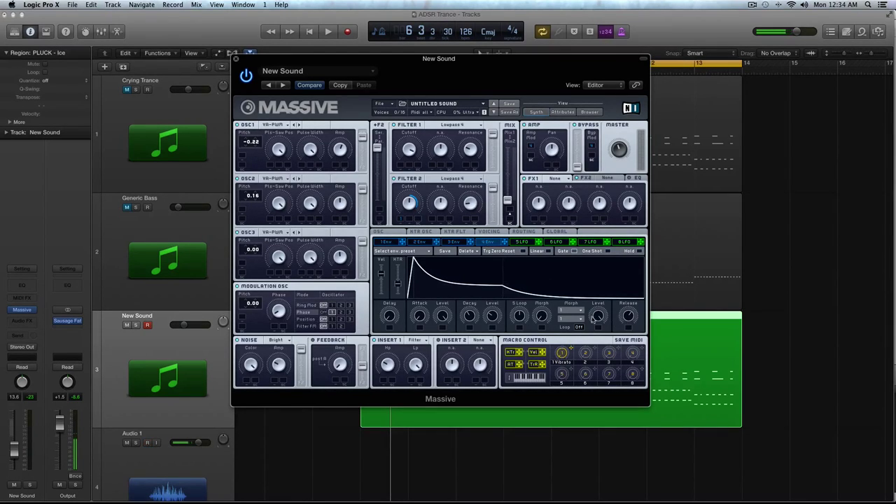
pyautogui.press('space')
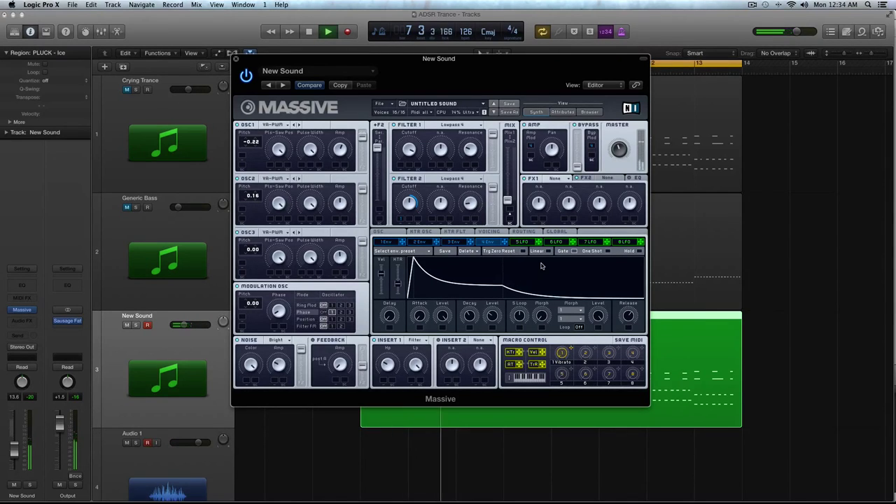
pyautogui.press('space')
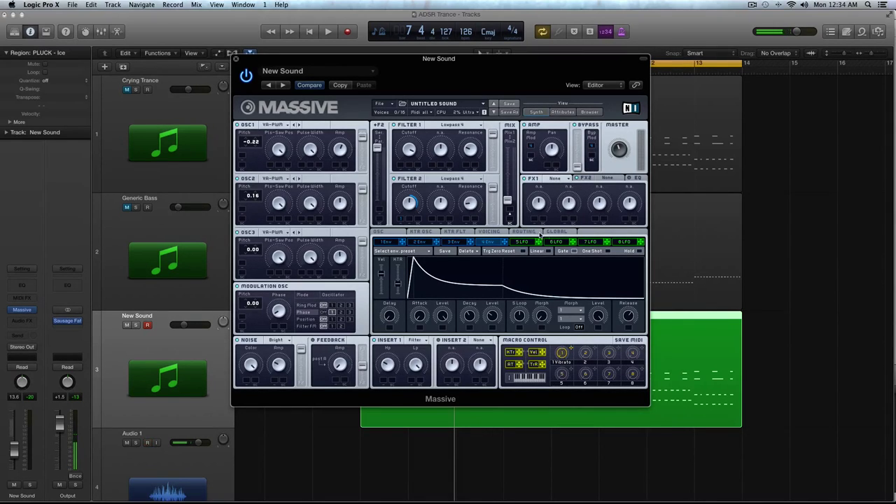
# Lengthen Envelope 2's attack and release and adjust its decay and level.
pyautogui.scroll(2, 664, 288)
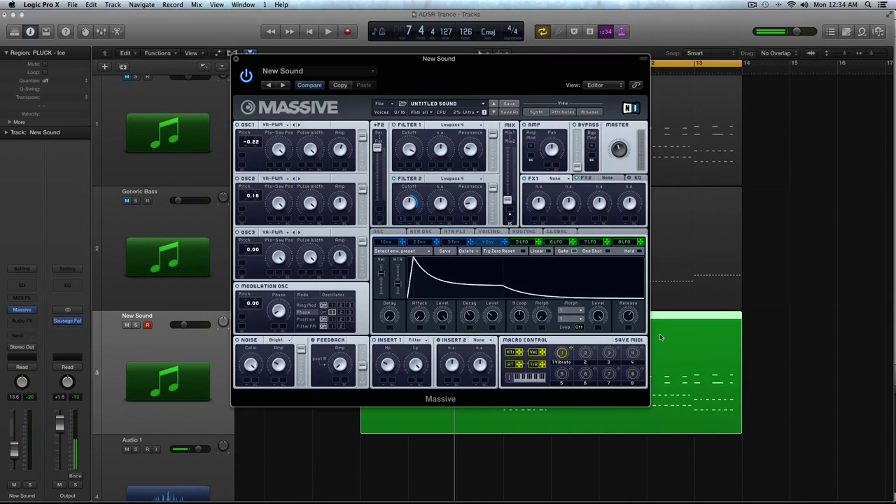
pyautogui.press('space')
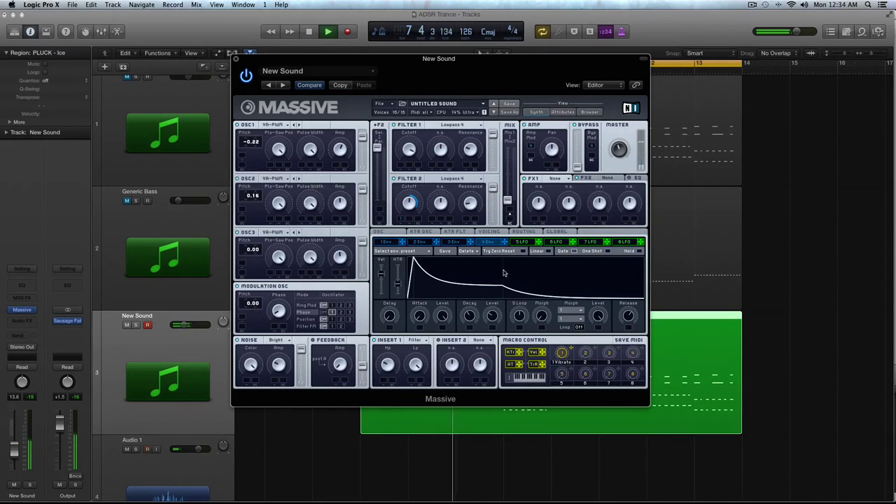
pyautogui.press('space')
pyautogui.click(419, 241)
pyautogui.moveTo(421, 321); pyautogui.dragTo(522, 322)
pyautogui.moveTo(629, 319); pyautogui.dragTo(629, 316)
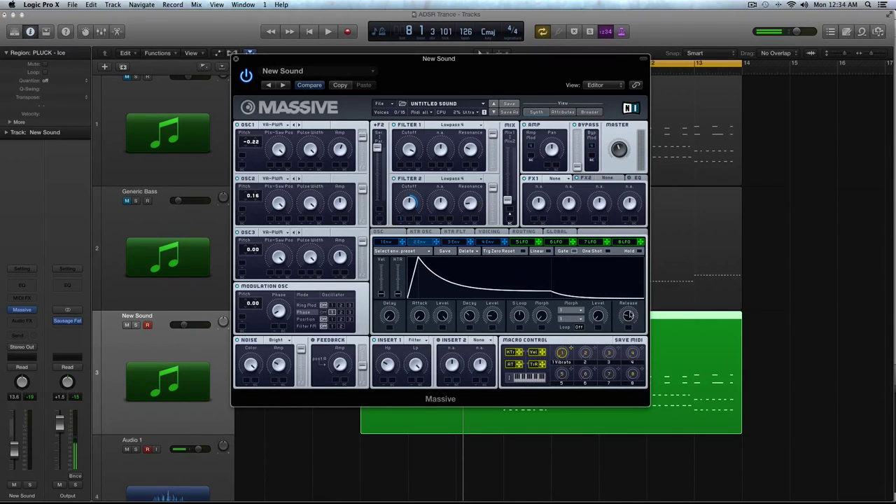
pyautogui.moveTo(494, 318); pyautogui.dragTo(471, 315)
# Raise Envelope 4's sustain level, comparing against Envelope 2, and audition the patch.
pyautogui.click(486, 242)
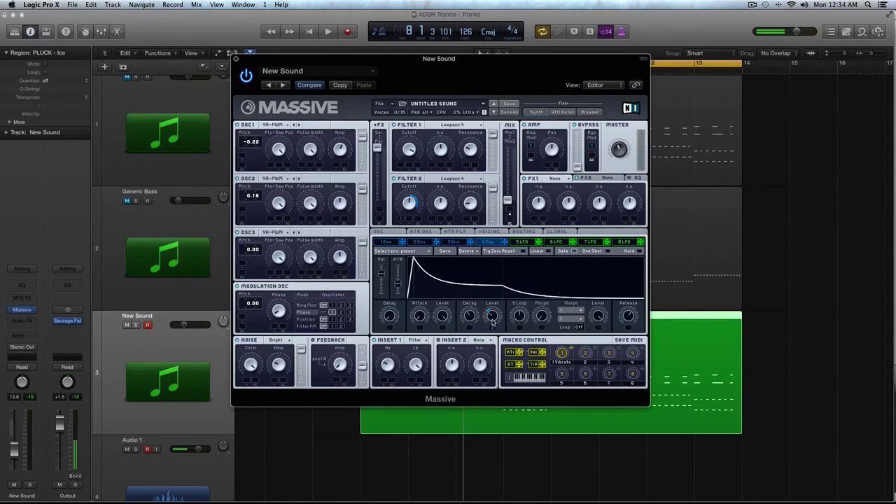
pyautogui.press('space')
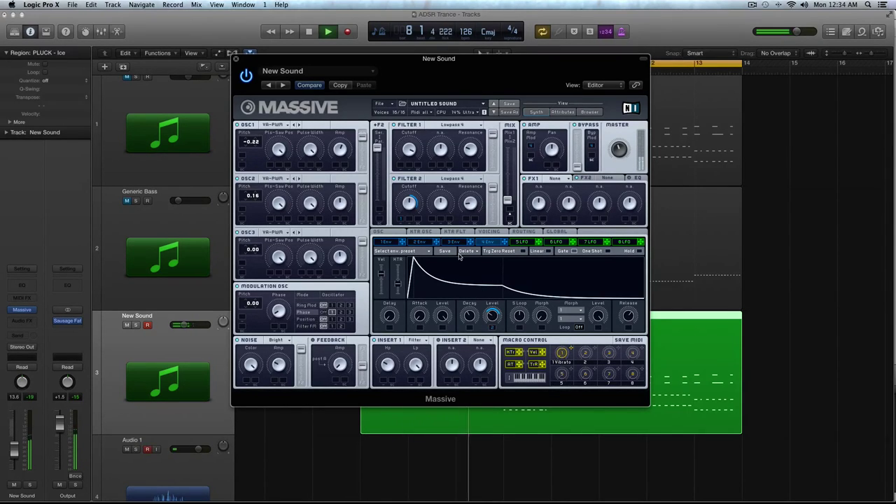
pyautogui.press('space')
pyautogui.click(420, 242)
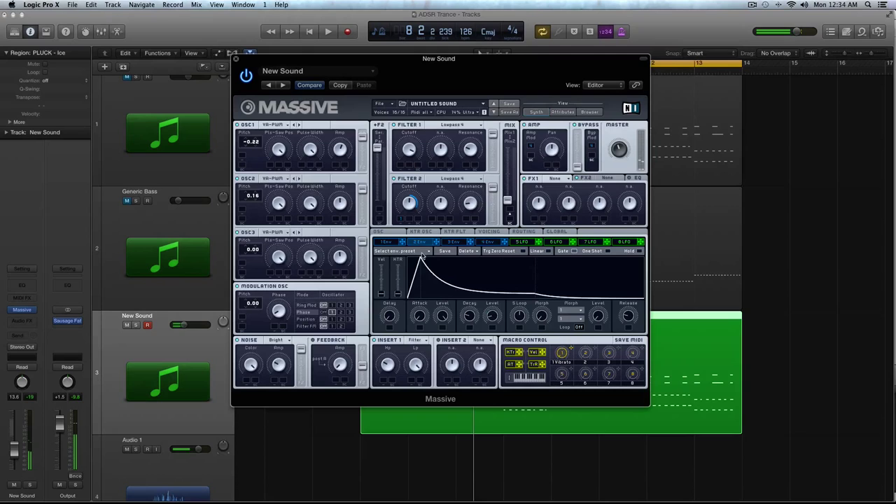
pyautogui.click(484, 242)
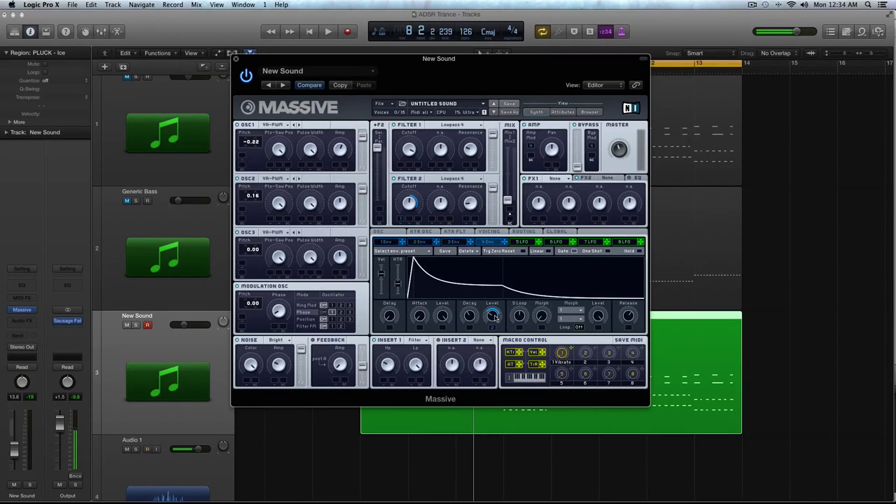
pyautogui.moveTo(494, 316)
pyautogui.mouseDown()
pyautogui.moveTo(493, 334)
pyautogui.moveTo(493, 319)
pyautogui.mouseUp()
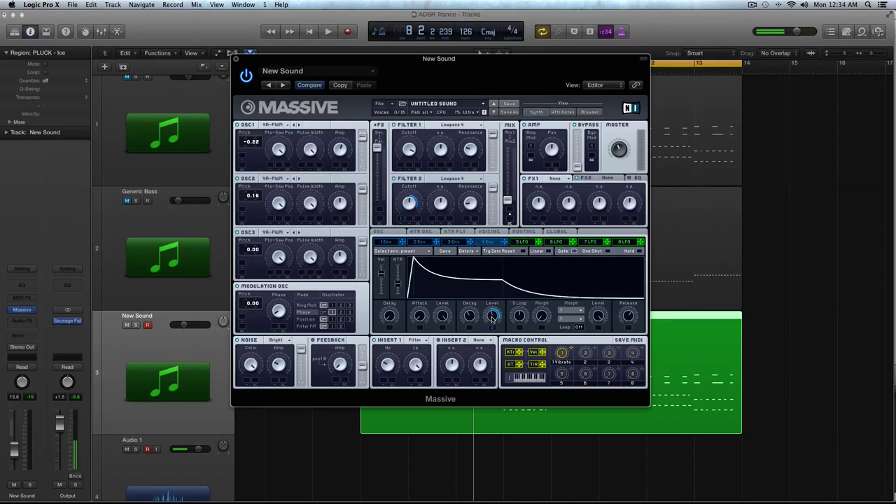
pyautogui.press('space')
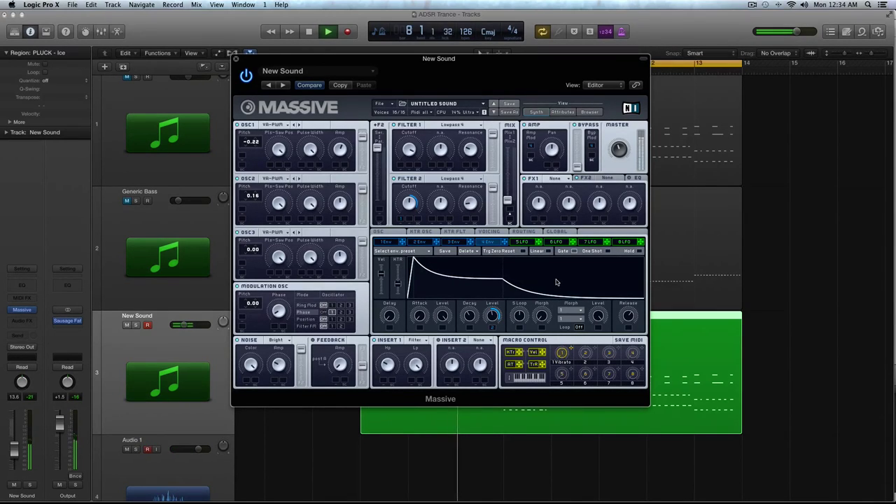
pyautogui.press('space')
# Audition the part from the glide and vibrato view, then bring up Envelope 2's editor.
pyautogui.click(379, 232)
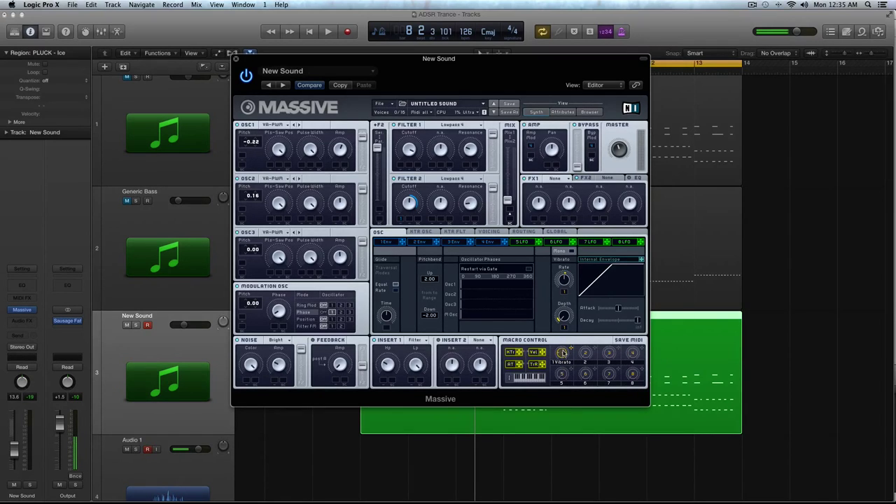
pyautogui.press('space')
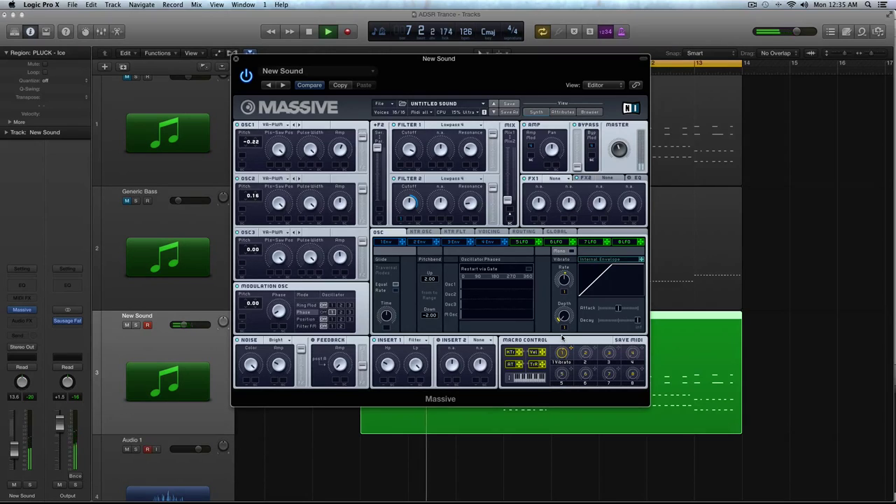
pyautogui.press('space')
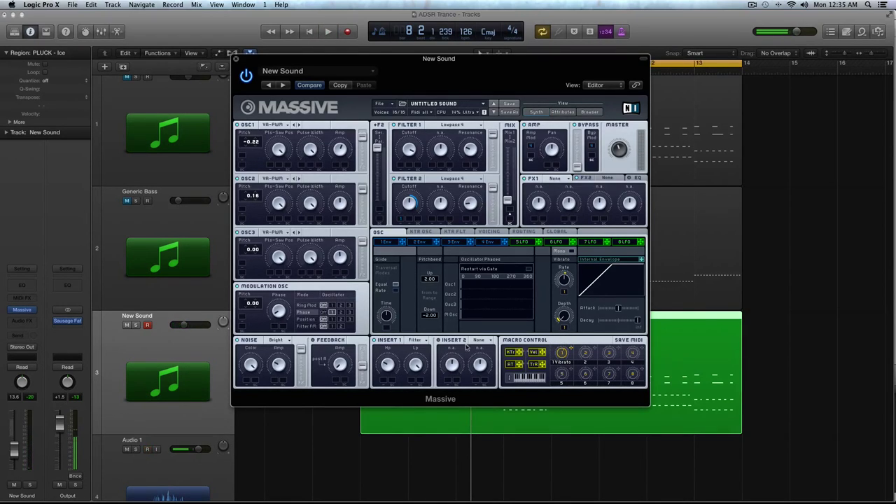
pyautogui.click(418, 242)
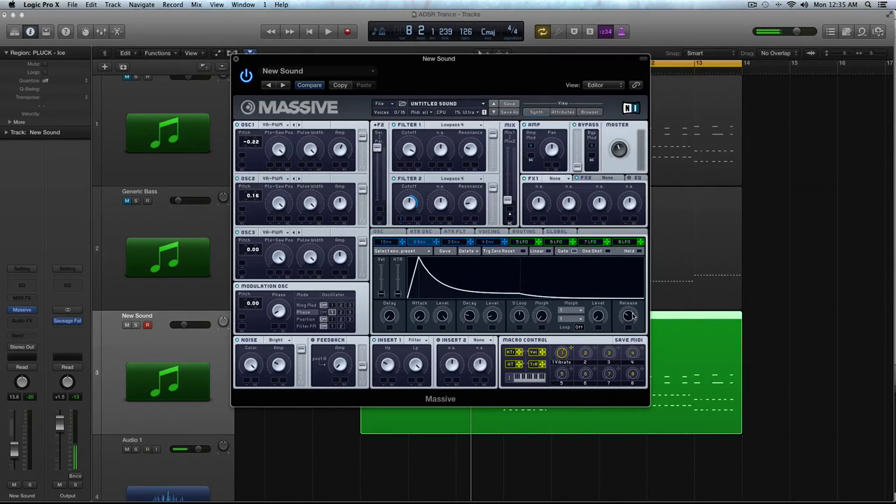
# Give Envelope 3 a shorter attack, lower sustain level and longer release tail.
pyautogui.press('space')
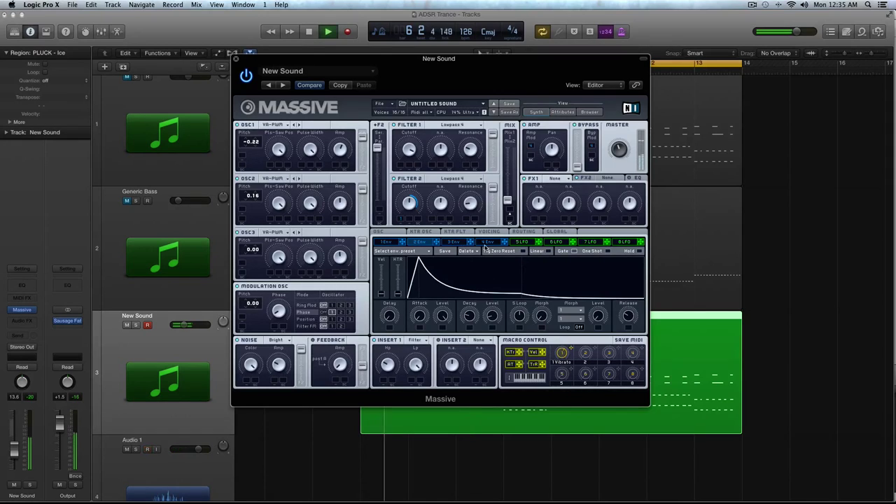
pyautogui.press('space')
pyautogui.click(470, 243)
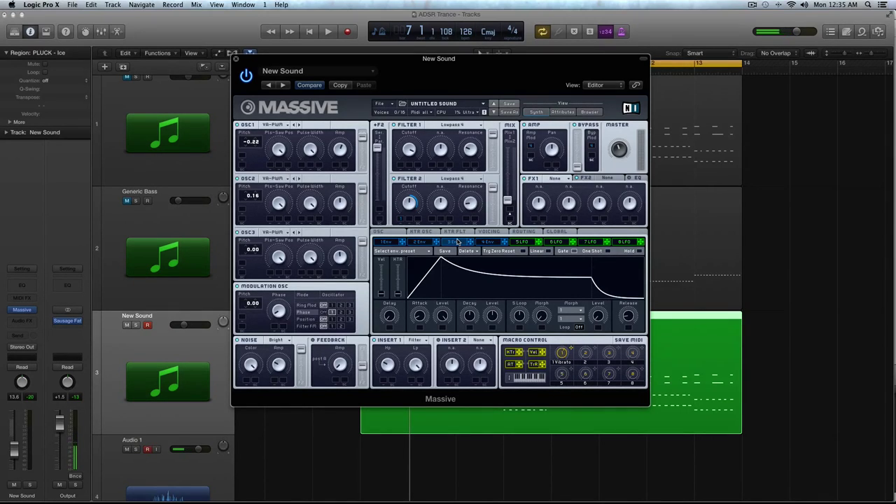
pyautogui.moveTo(420, 316); pyautogui.dragTo(420, 330)
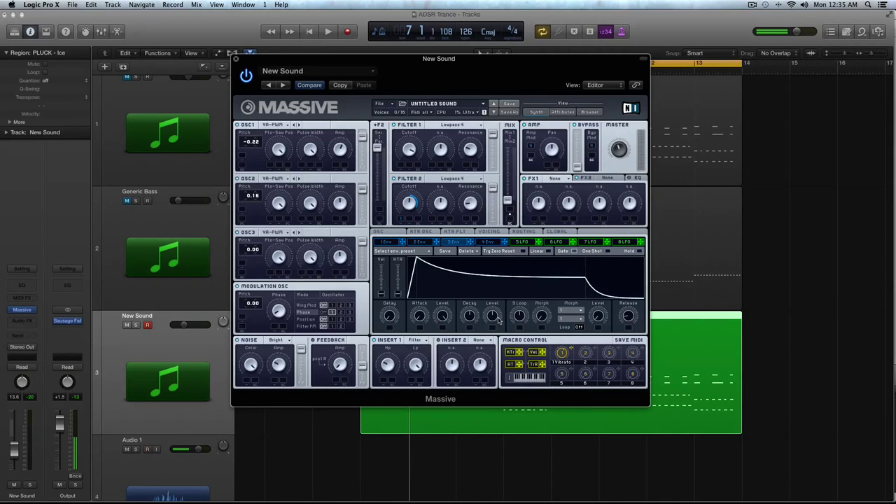
pyautogui.moveTo(498, 319); pyautogui.dragTo(492, 339)
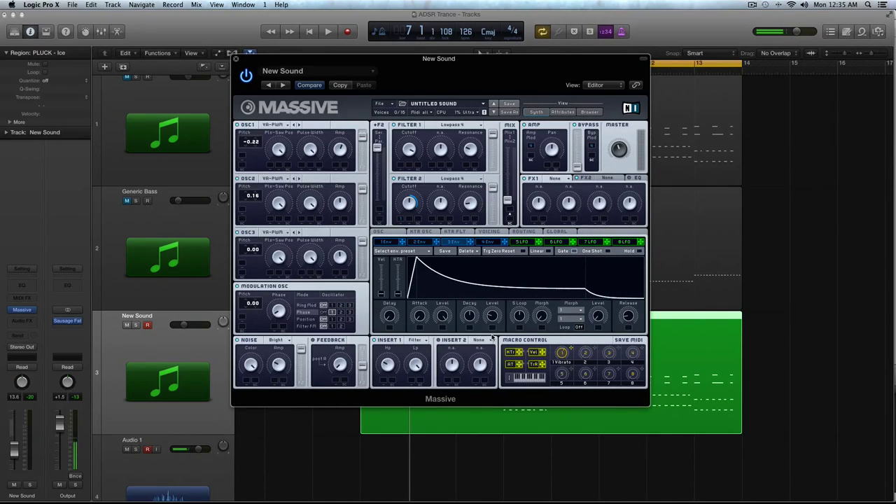
pyautogui.moveTo(629, 322); pyautogui.dragTo(629, 315)
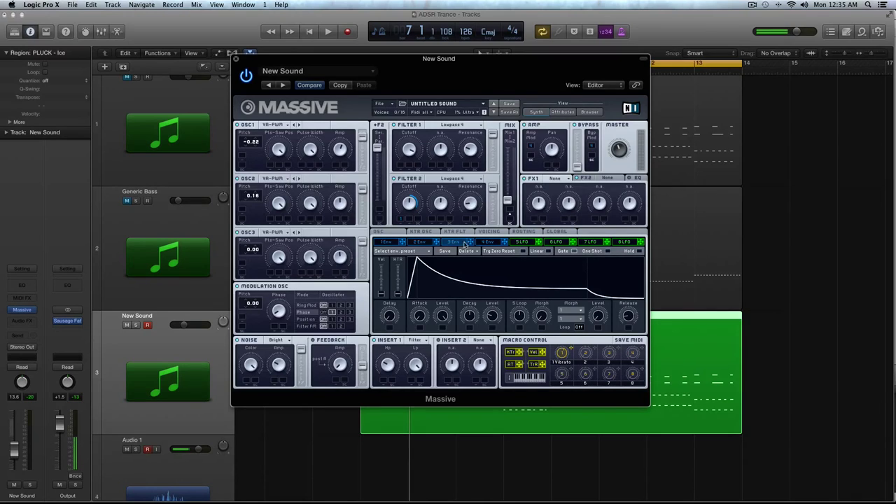
# Route Envelope 3 to the Noise amount and audition the noise envelope.
pyautogui.moveTo(471, 242); pyautogui.dragTo(276, 381)
pyautogui.press('space')
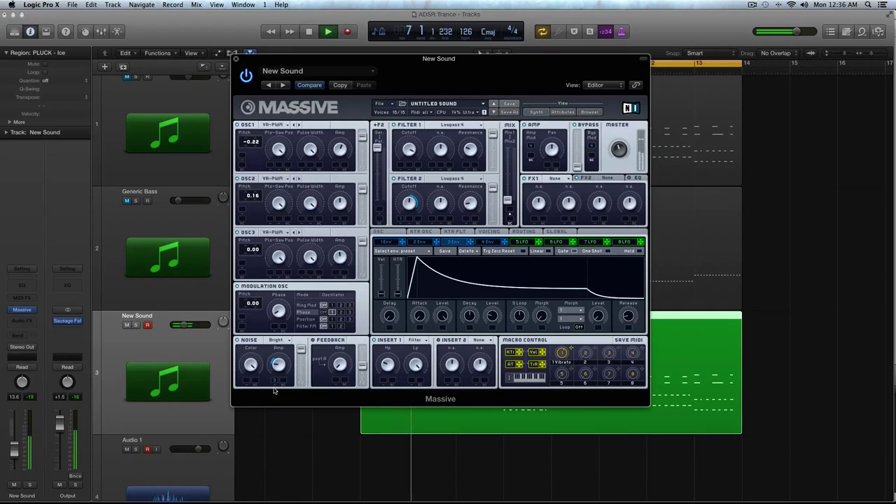
pyautogui.press('space')
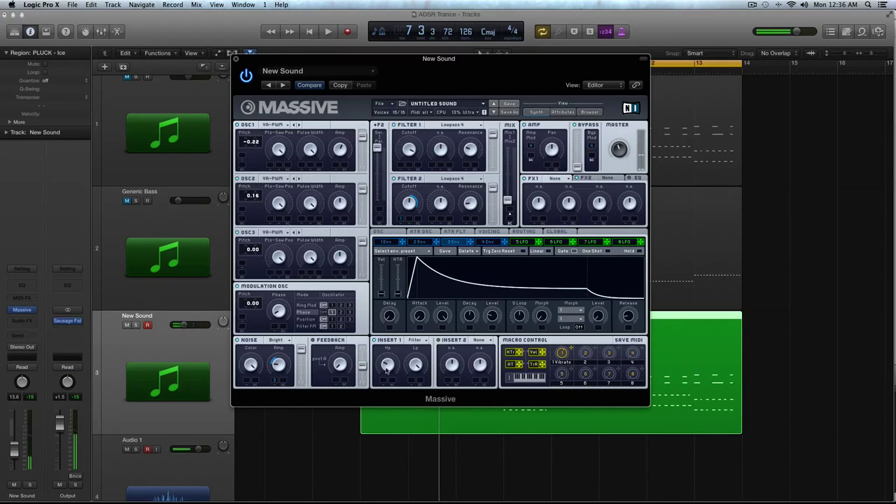
# Load plain Delay into FX1 after trying Delay Synced, and audition it.
pyautogui.click(560, 181)
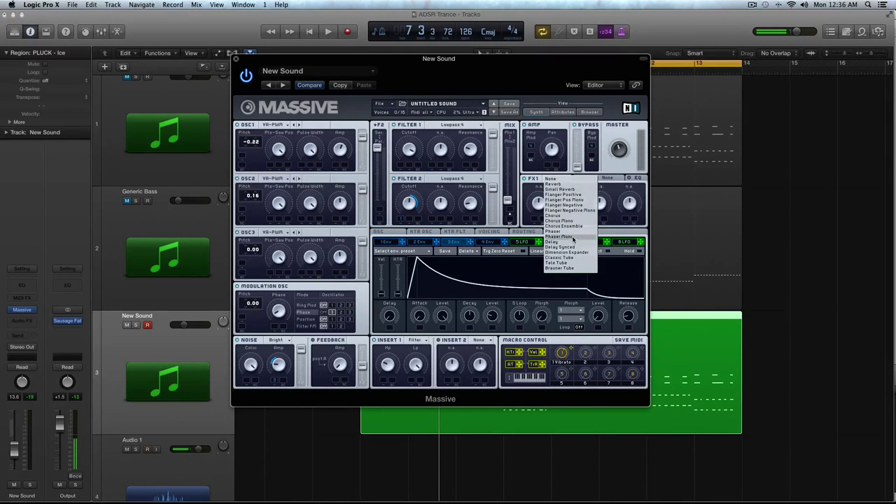
pyautogui.click(561, 247)
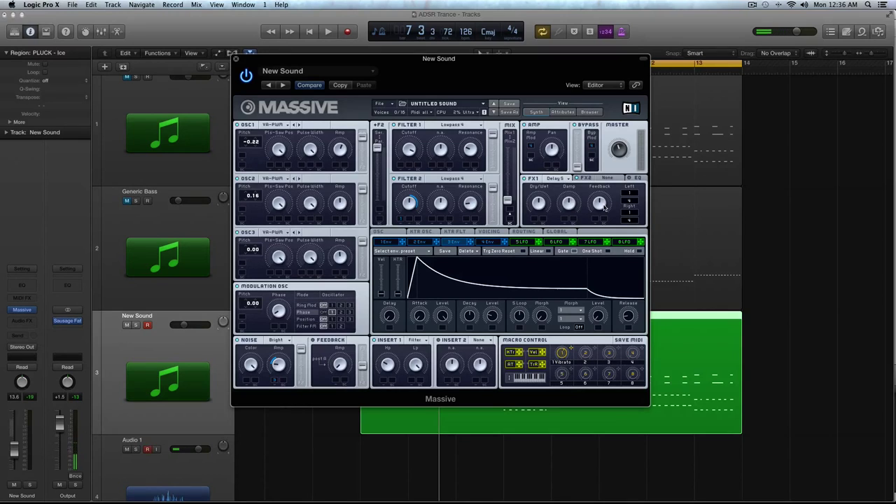
pyautogui.click(566, 178)
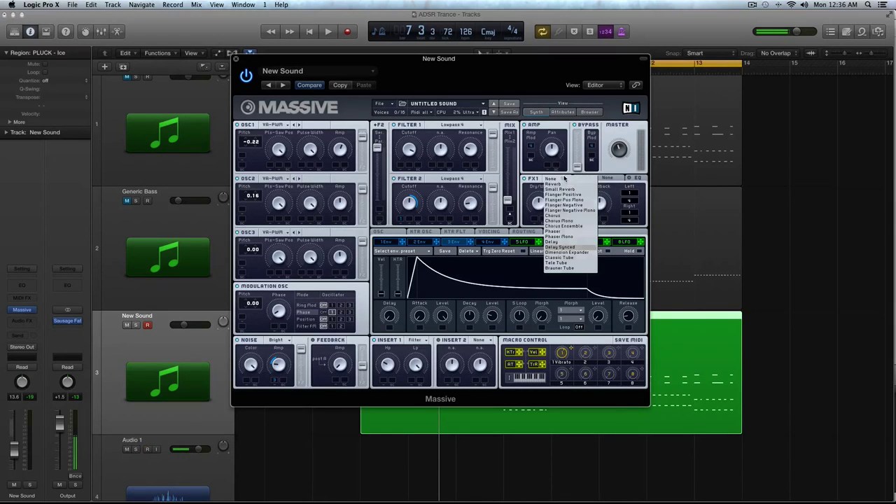
pyautogui.click(571, 242)
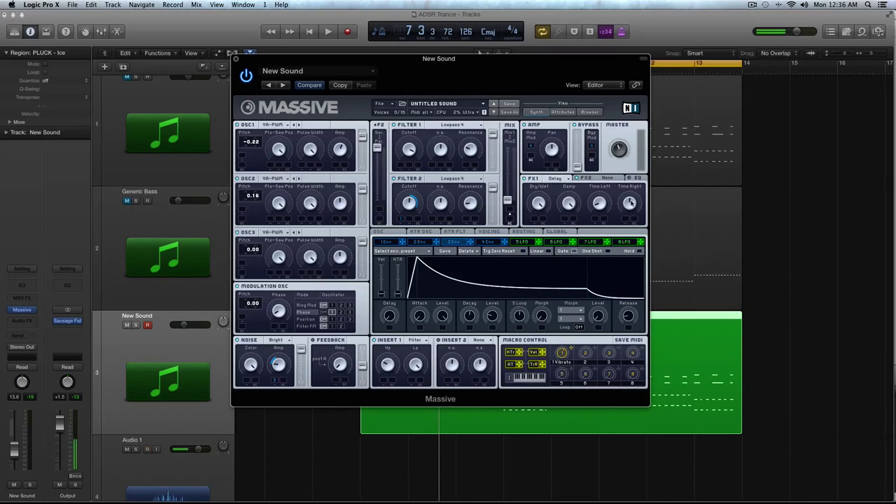
pyautogui.press('space')
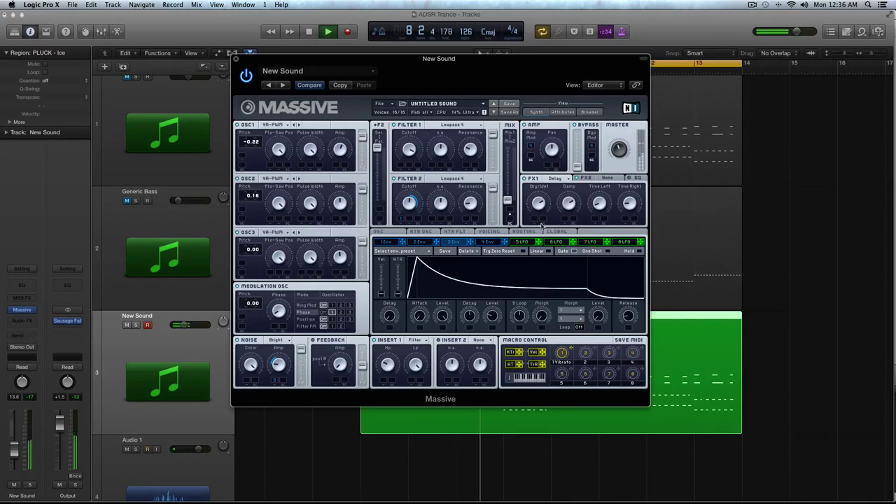
pyautogui.press('space')
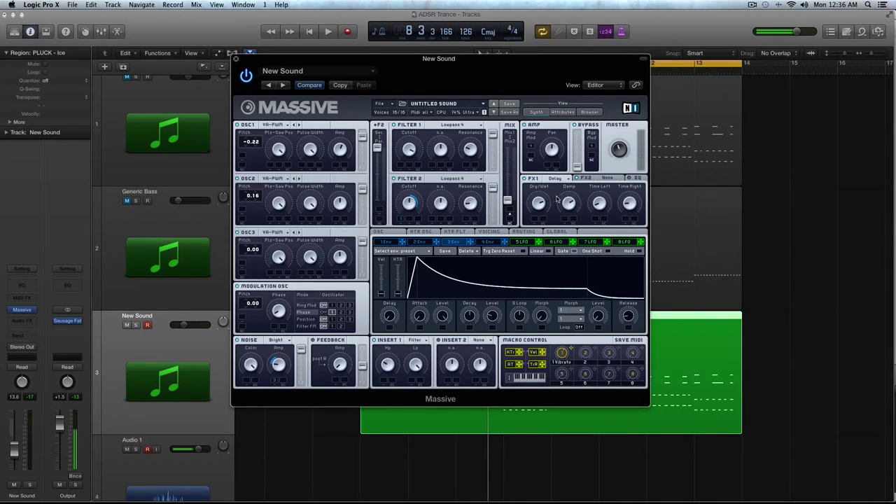
pyautogui.click(613, 180)
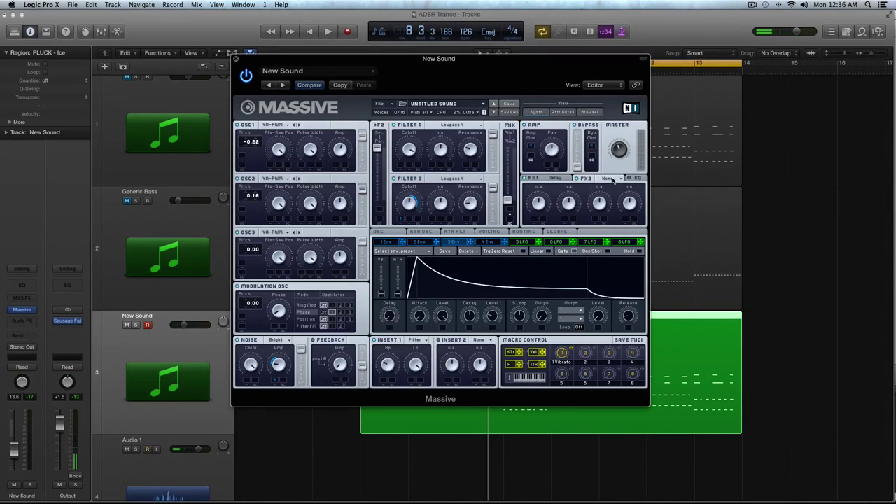
pyautogui.click(612, 180)
# Load Reverb into FX2 and audition it, rechecking the FX1 delay before showing the EQ.
pyautogui.click(612, 185)
pyautogui.press('space')
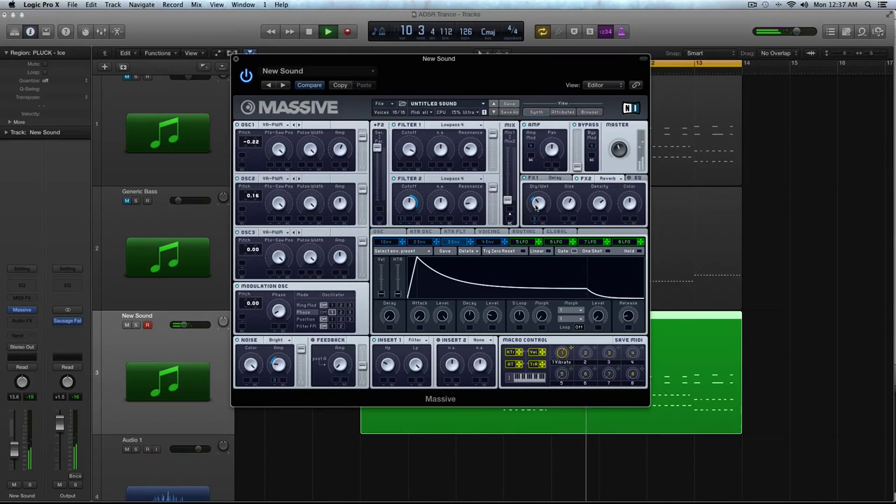
pyautogui.click(539, 178)
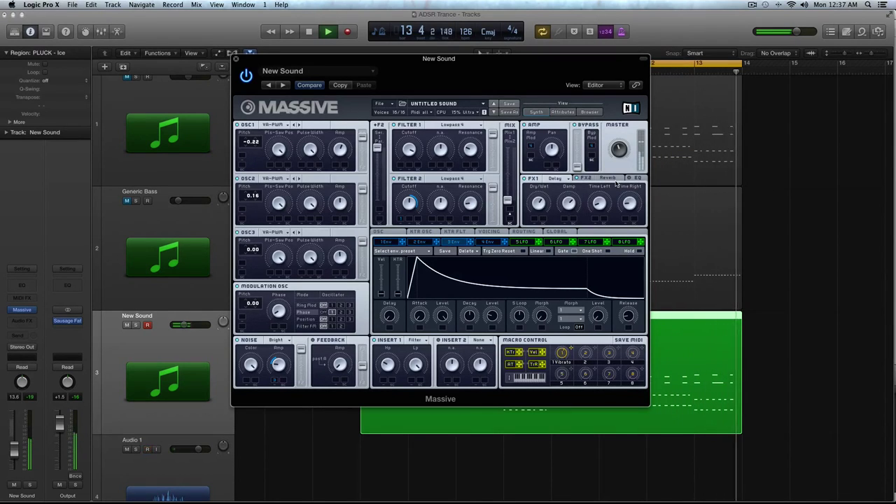
pyautogui.press('space')
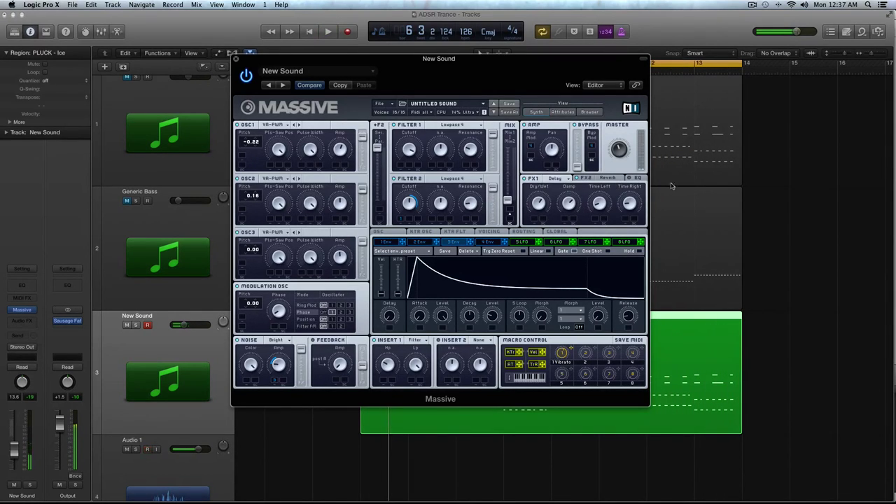
pyautogui.click(637, 178)
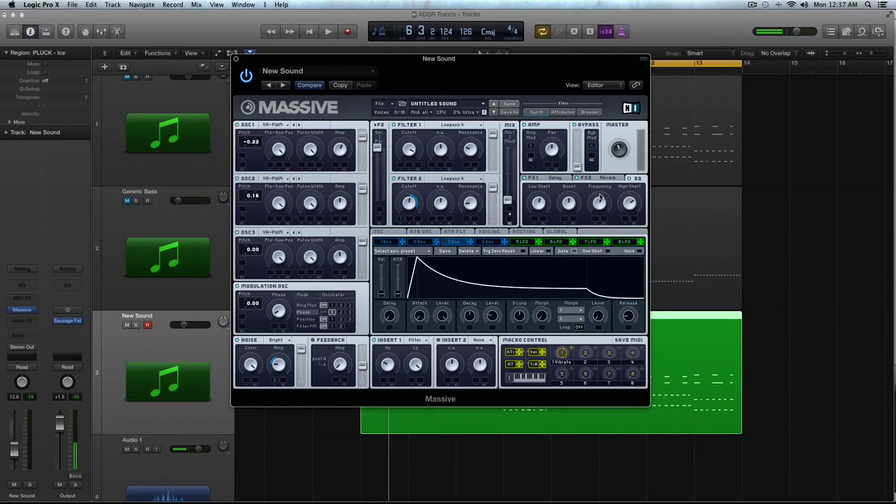
# Solo the lead region with Ctrl+S and play it back to hear the finished patch.
pyautogui.press('space')
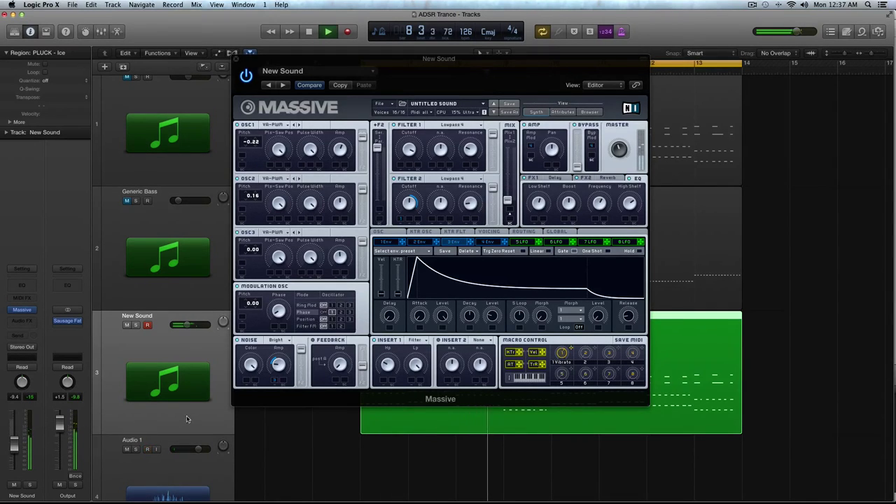
pyautogui.click(265, 389)
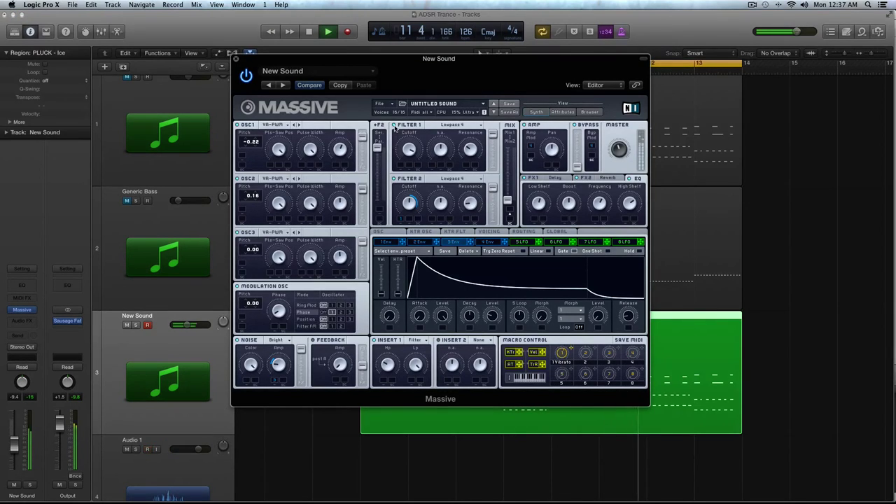
pyautogui.hotkey('ctrl', 's')
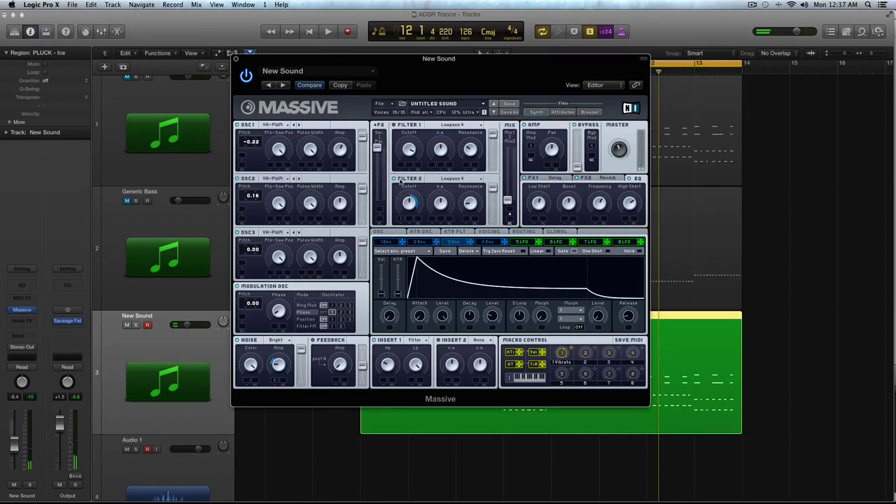
pyautogui.press('space')
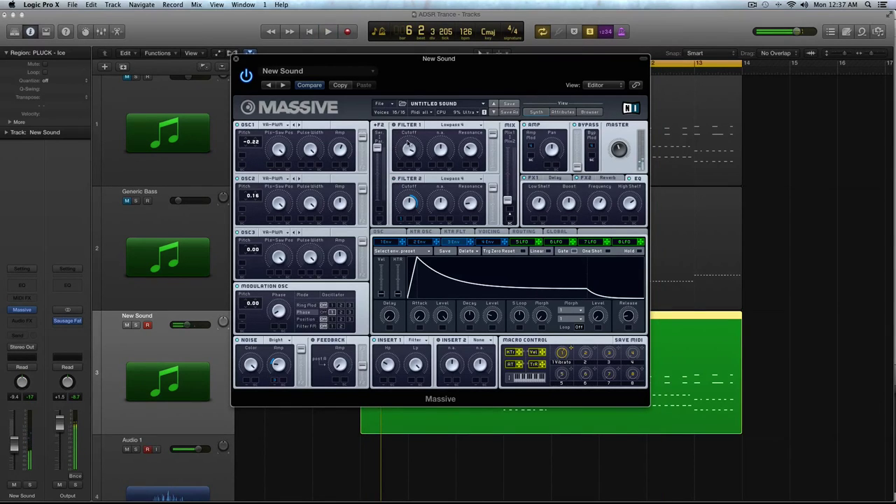
pyautogui.press('space')
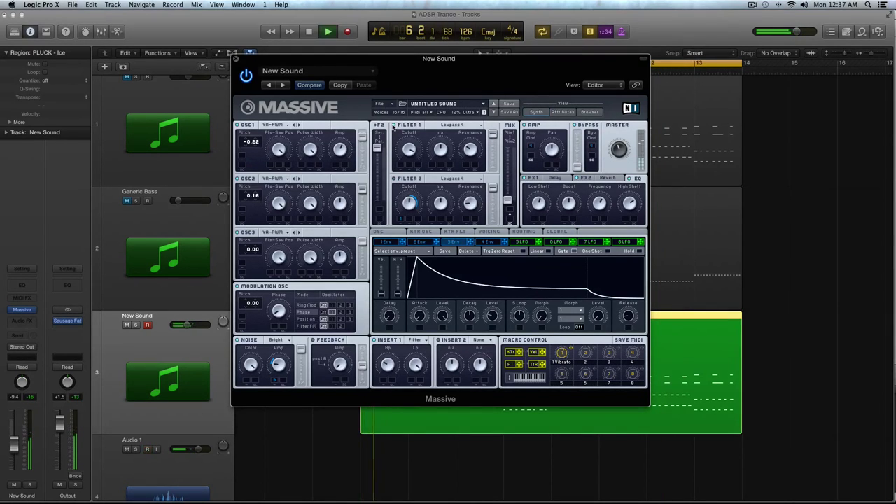
pyautogui.press('space')
pyautogui.press('space')
pyautogui.press('space')
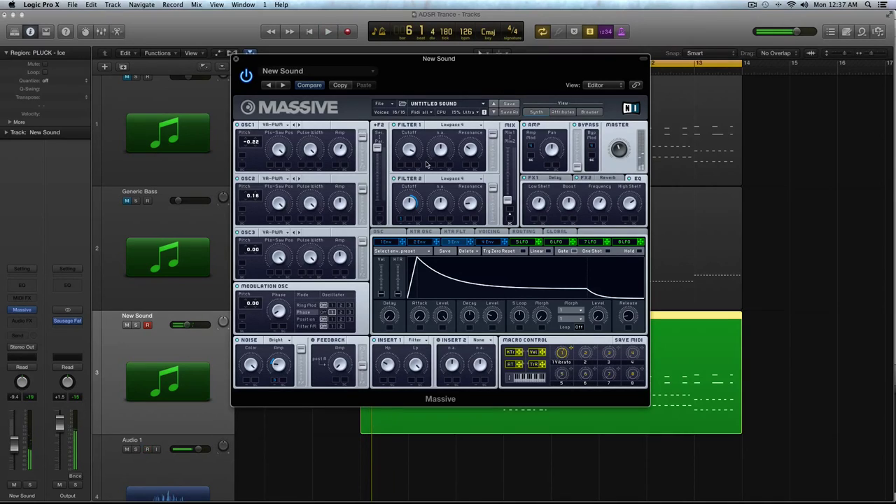